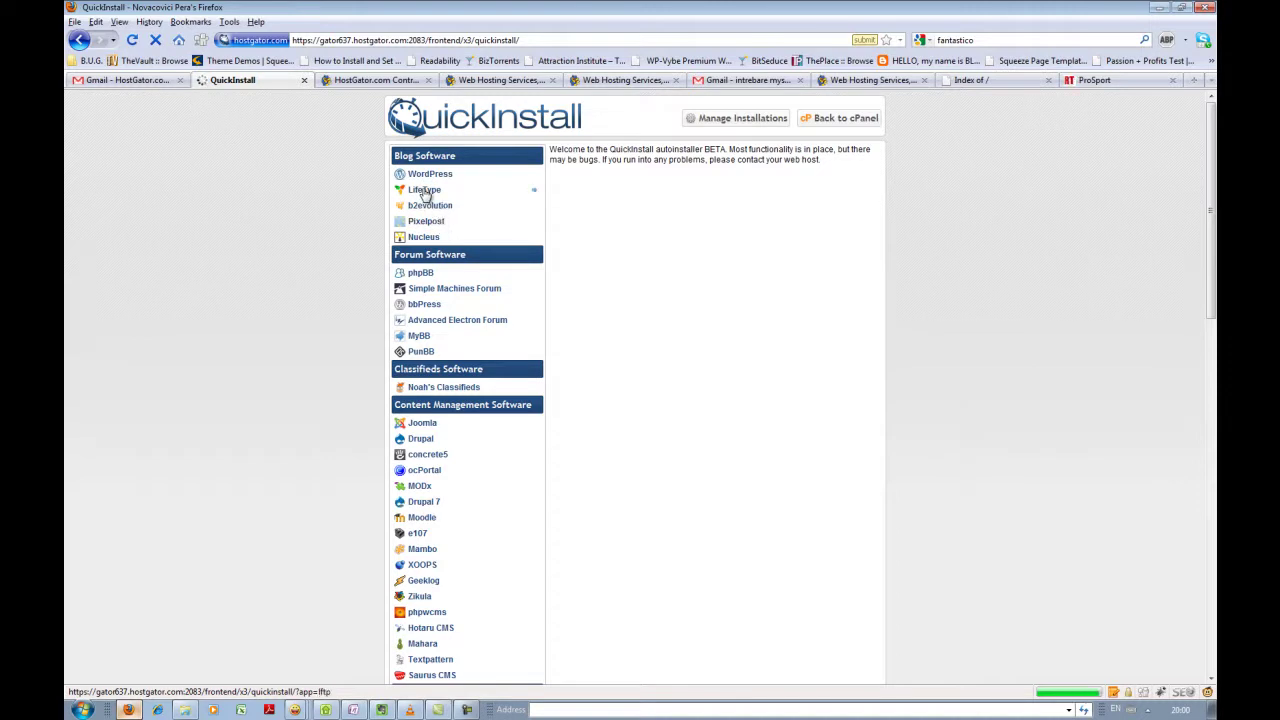
- Choose WordPress under Blog Software and continue to its installation form
left_click(430, 174)
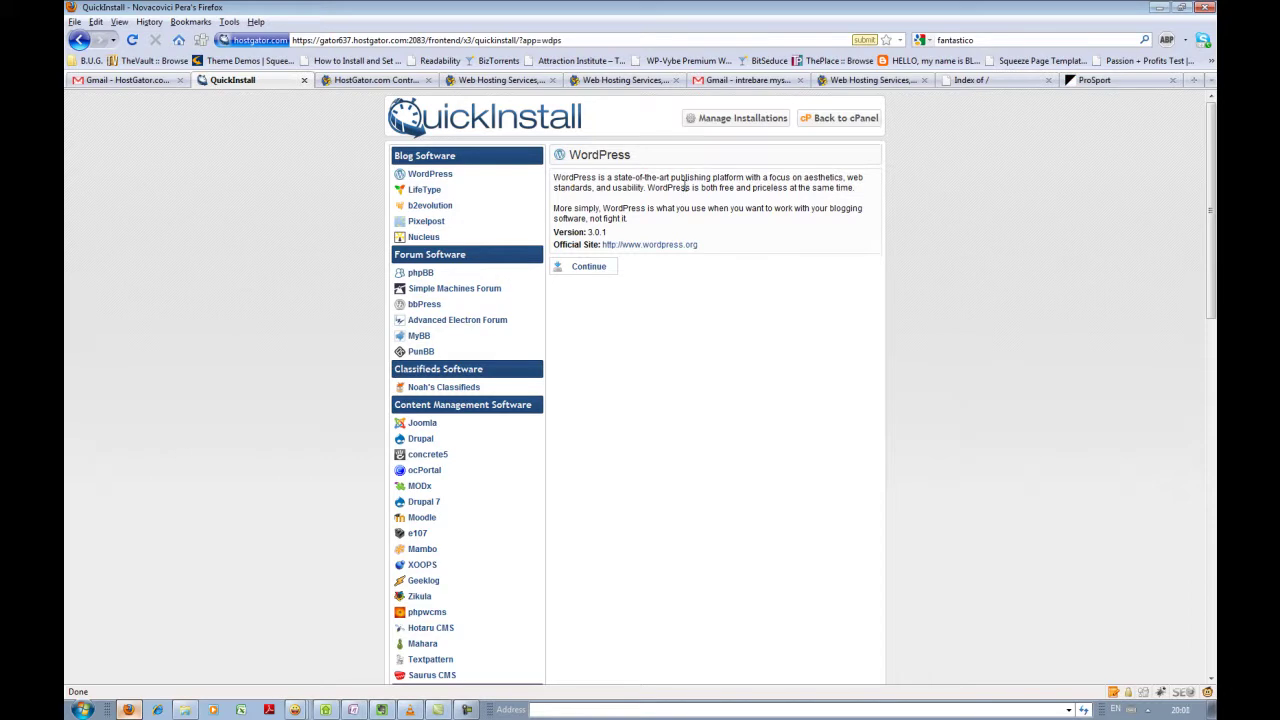
left_click(584, 270)
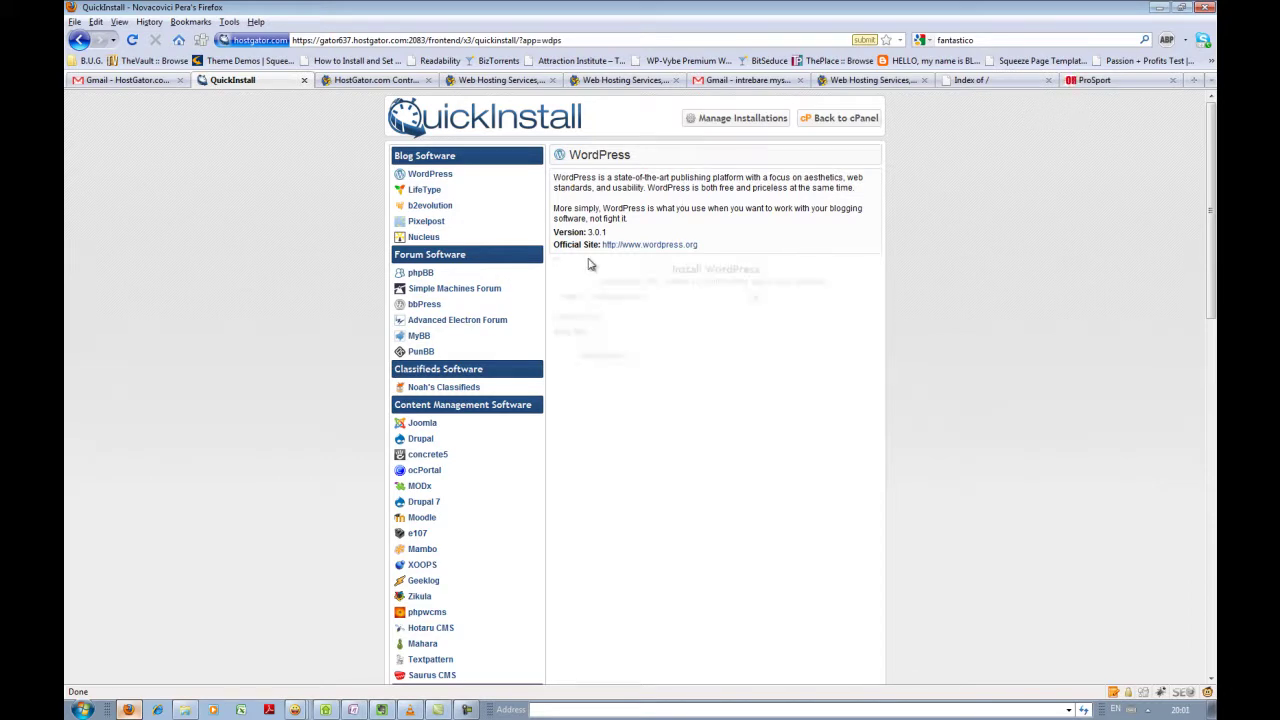
- Set the Application URL domain to stepoutbusiness.ro
left_click_drag(607, 232, 554, 233)
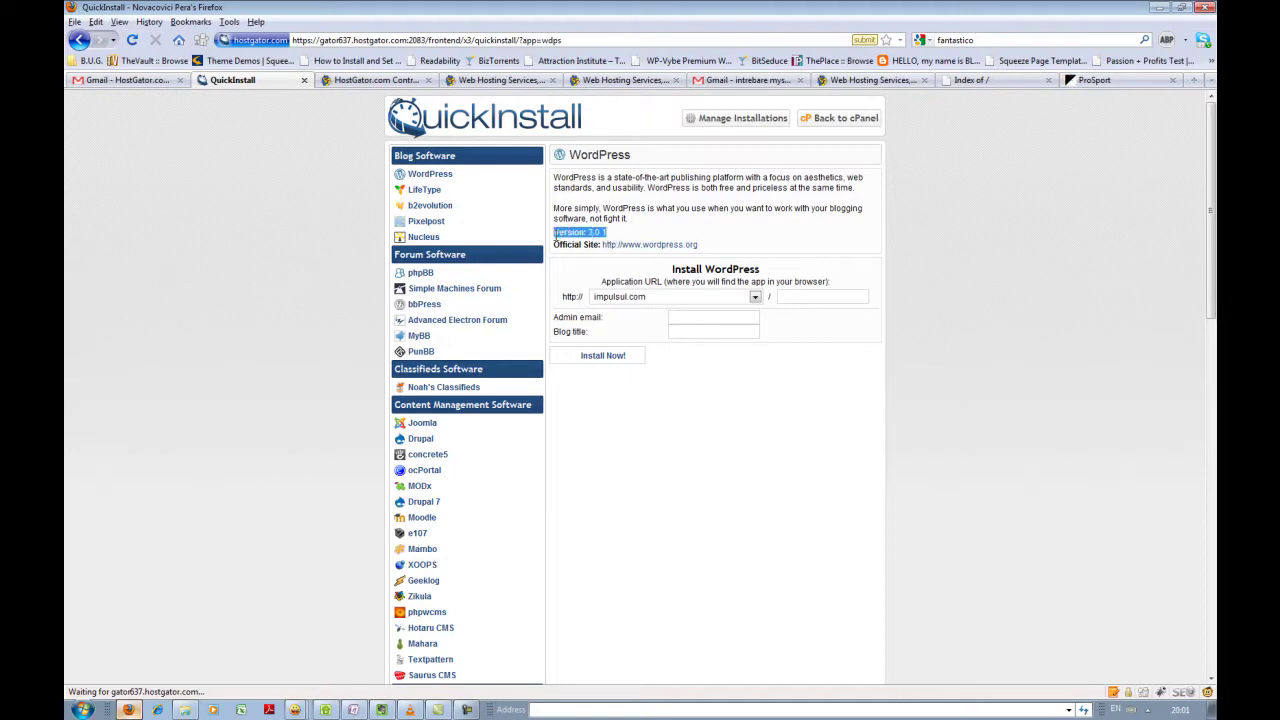
left_click(613, 233)
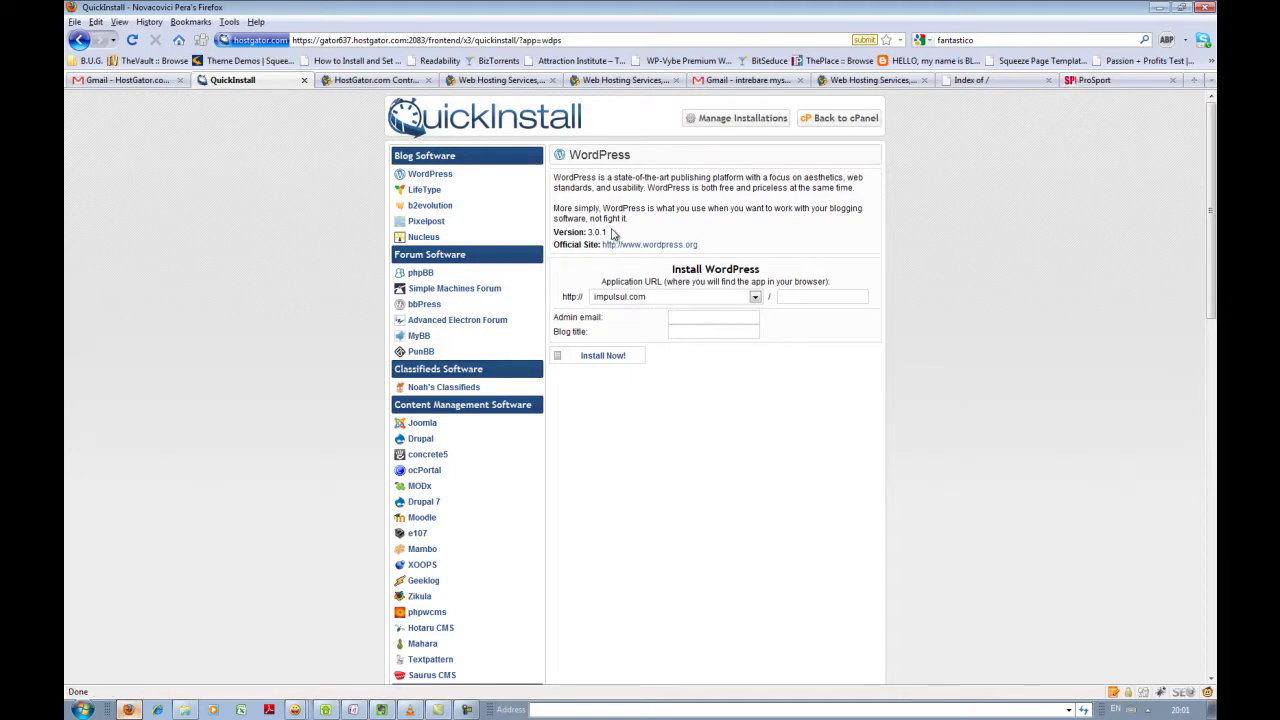
left_click(755, 297)
scroll(758, 405, "down", 5)
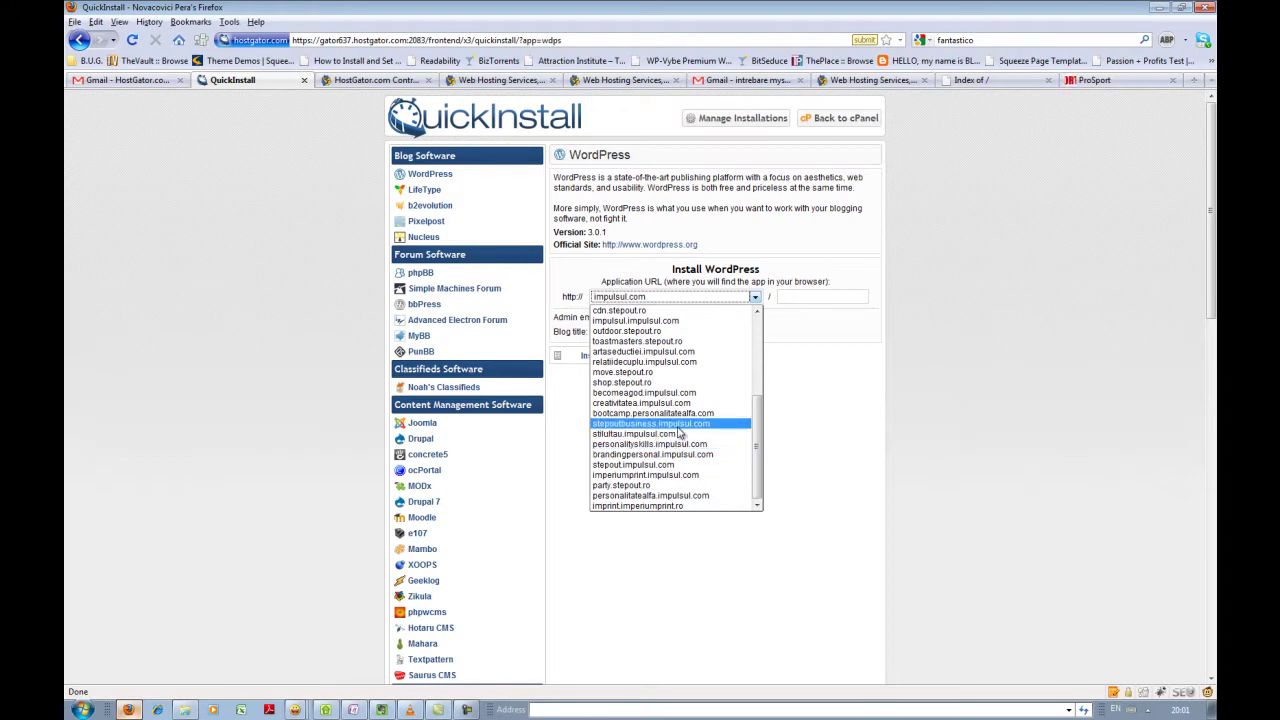
scroll(697, 398, "up", 3)
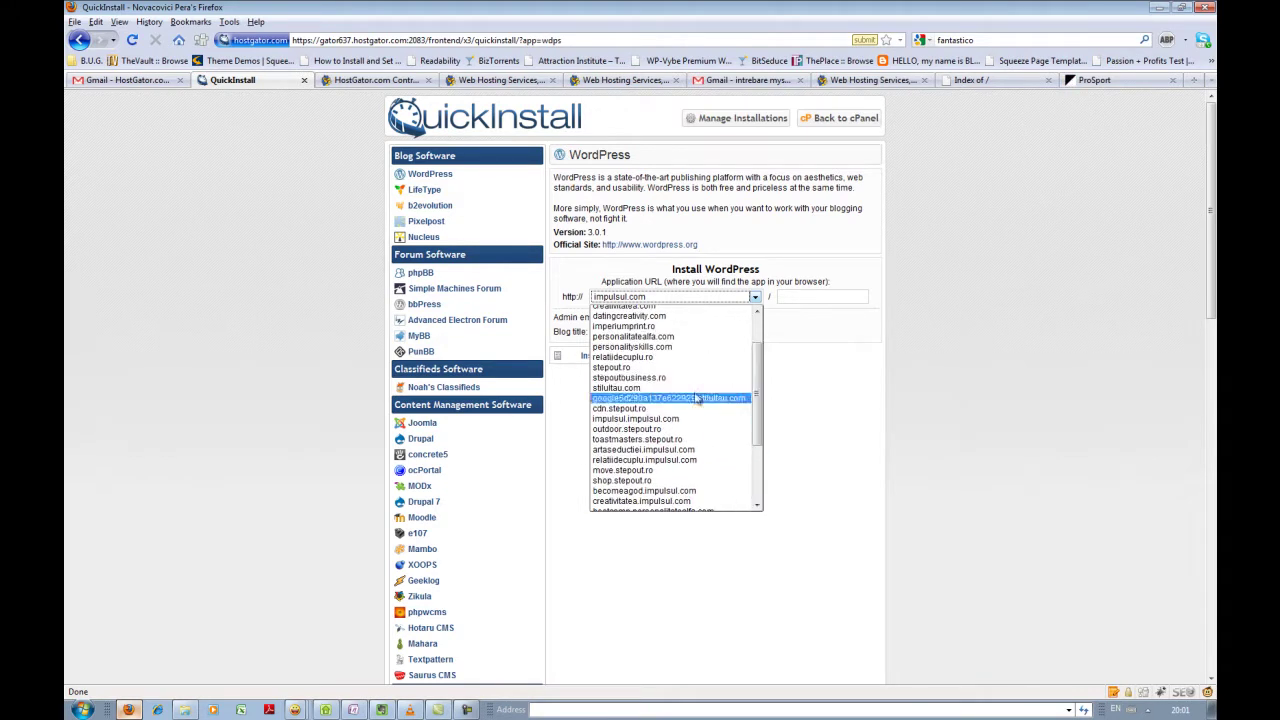
left_click(685, 378)
left_click(793, 297)
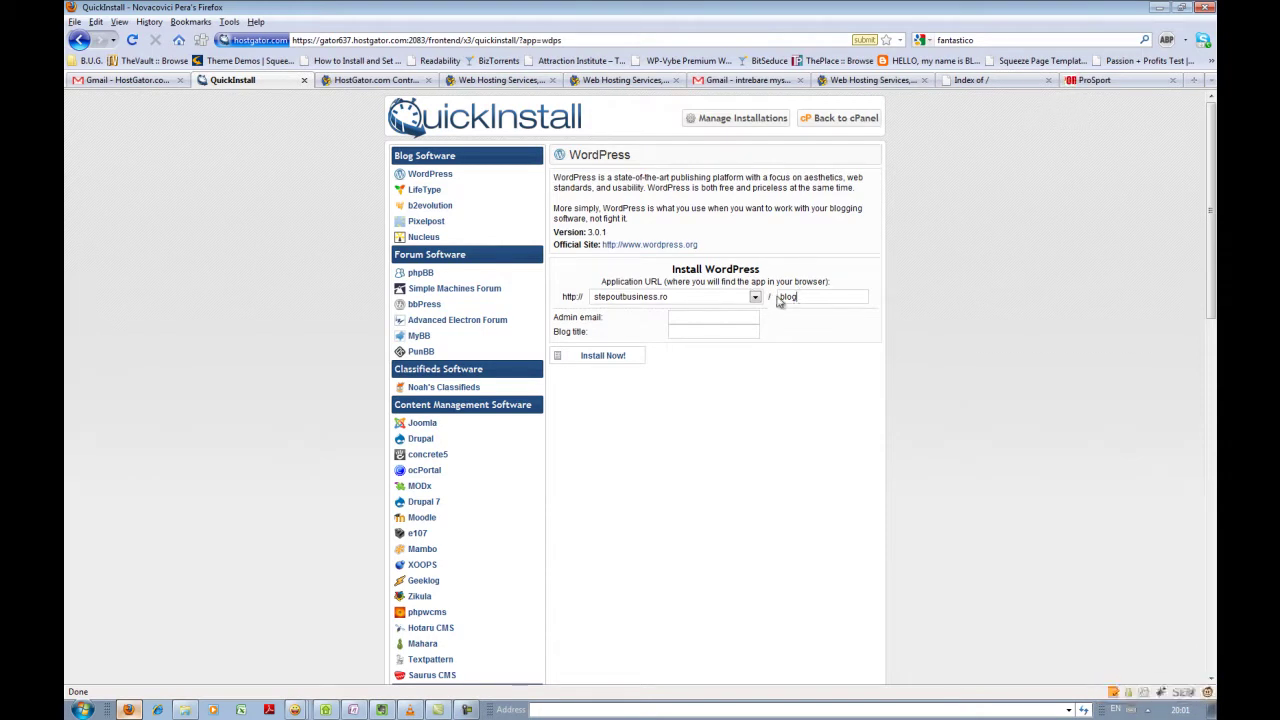
- Enter the admin e-mail address and blog title 'Stepout Business', and clear the install path
left_click(677, 316)
left_click(687, 336)
type("Stepout Business")
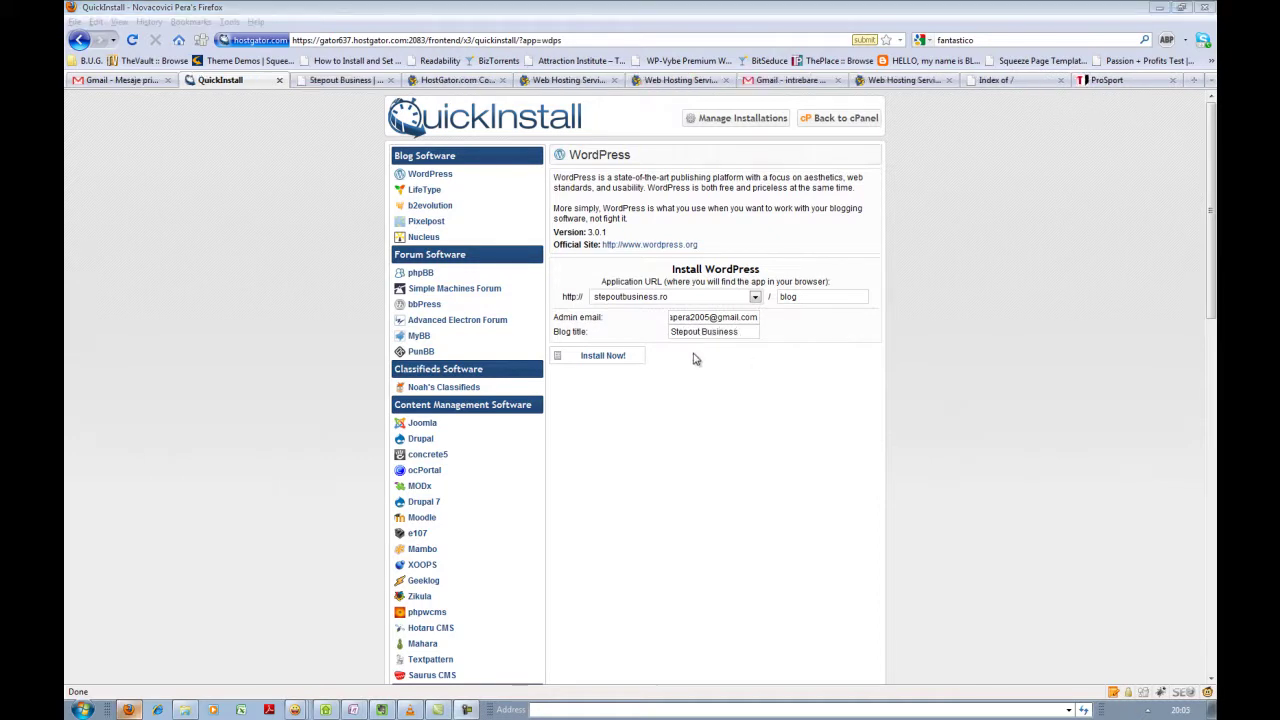
left_click_drag(805, 297, 776, 302)
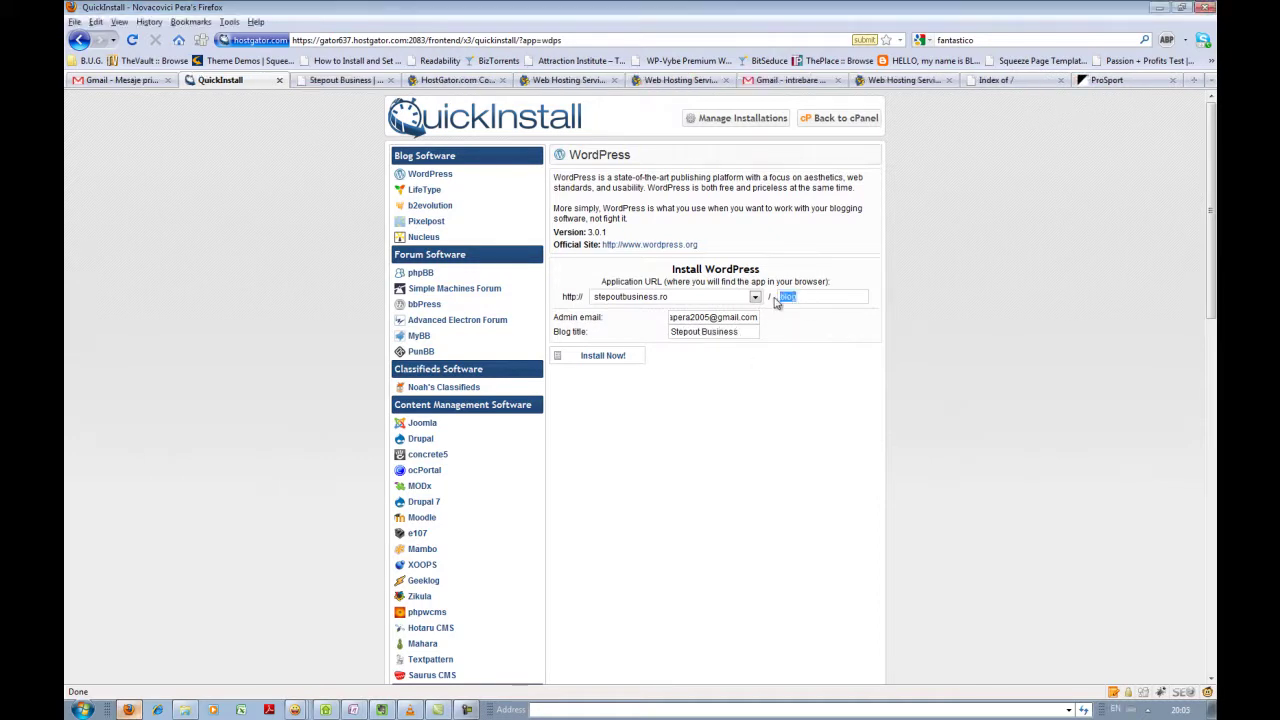
key("BackSpace")
- Start the WordPress installation with Install Now! and wait for 100% completion
left_click(614, 357)
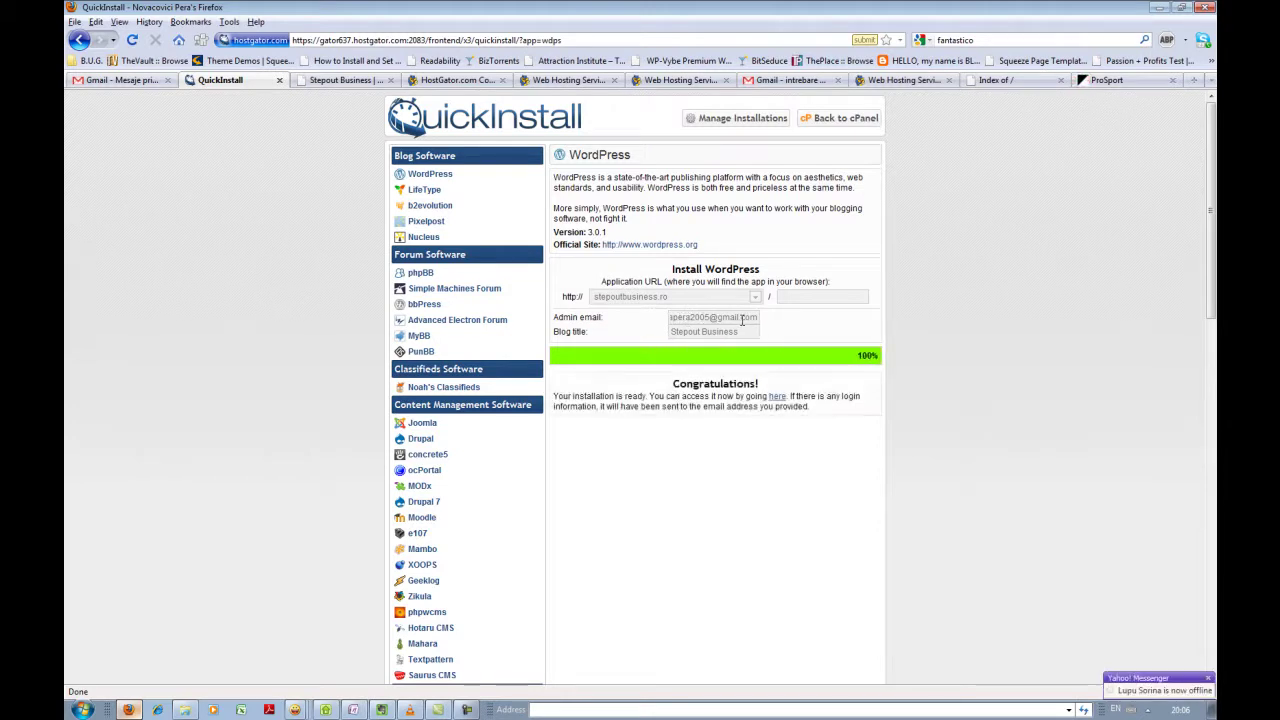
left_click(115, 80)
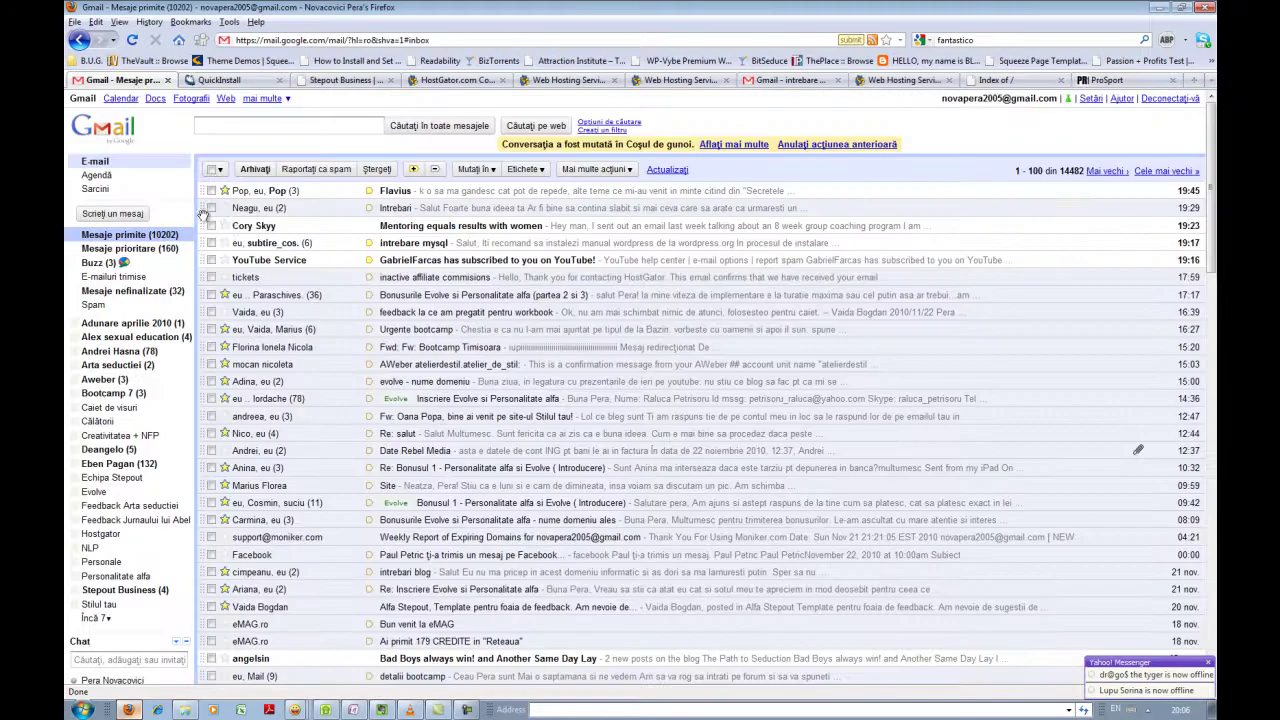
left_click(142, 238)
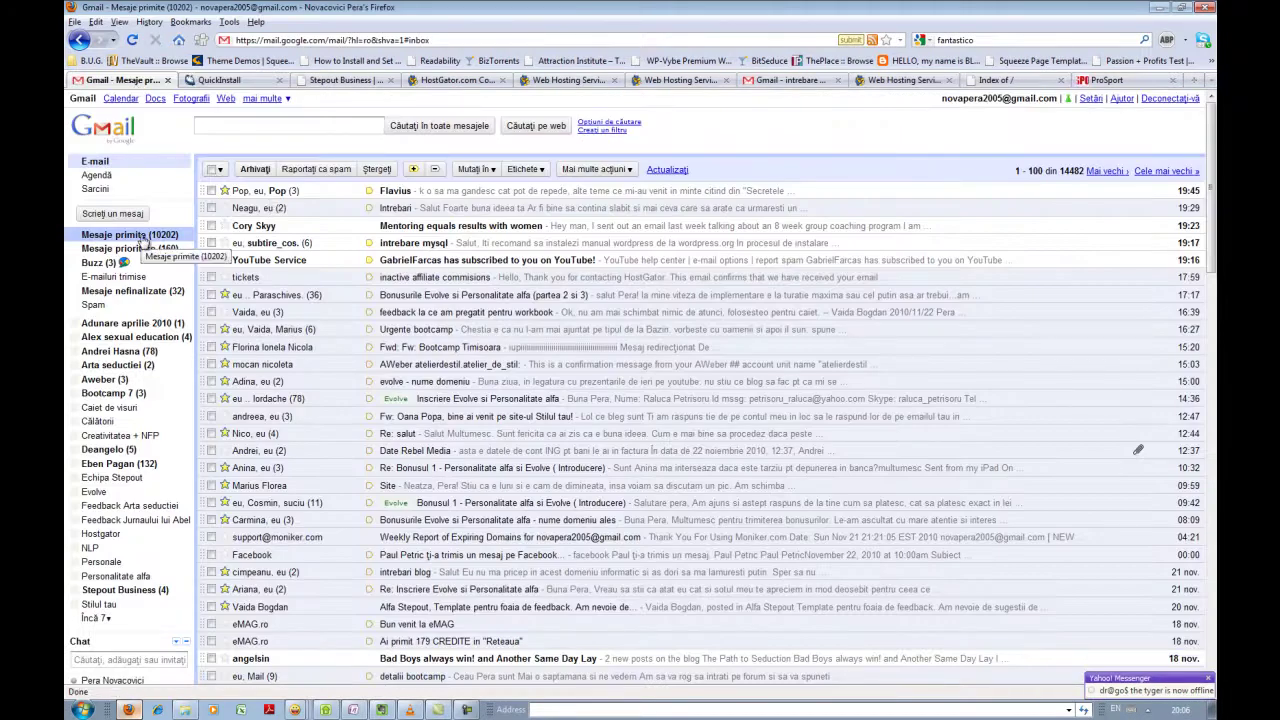
left_click(220, 80)
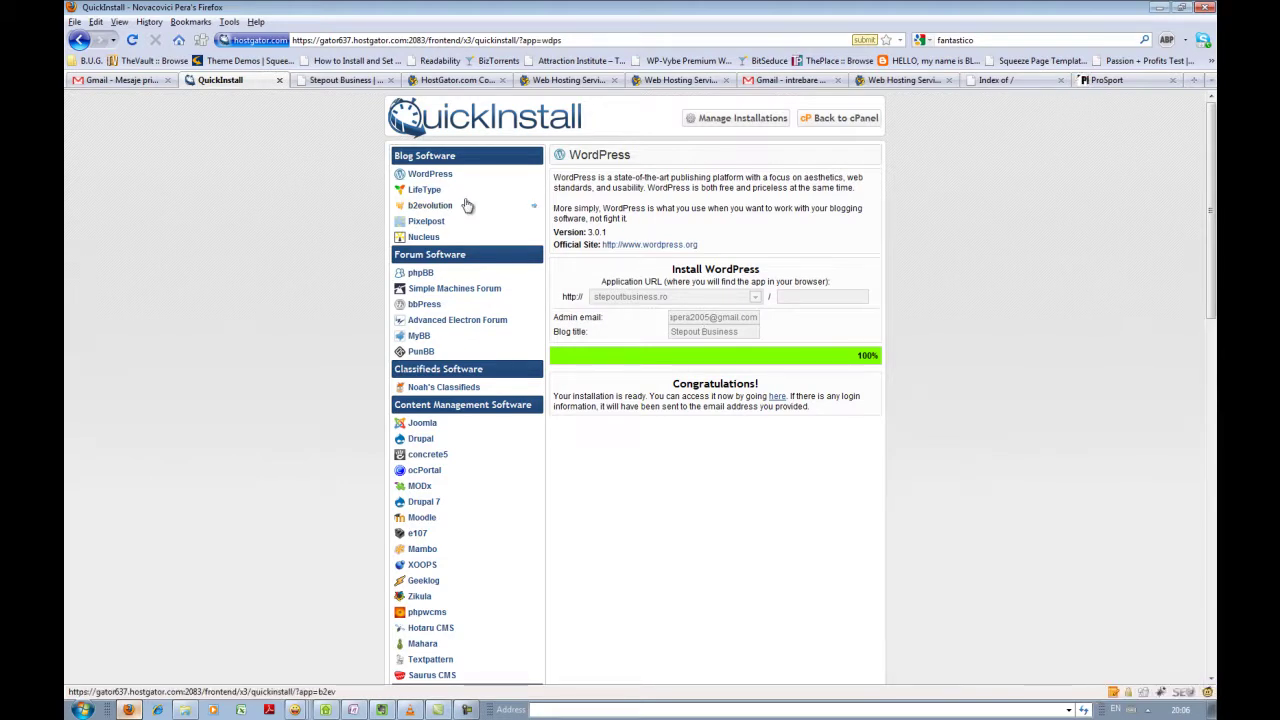
left_click(150, 81)
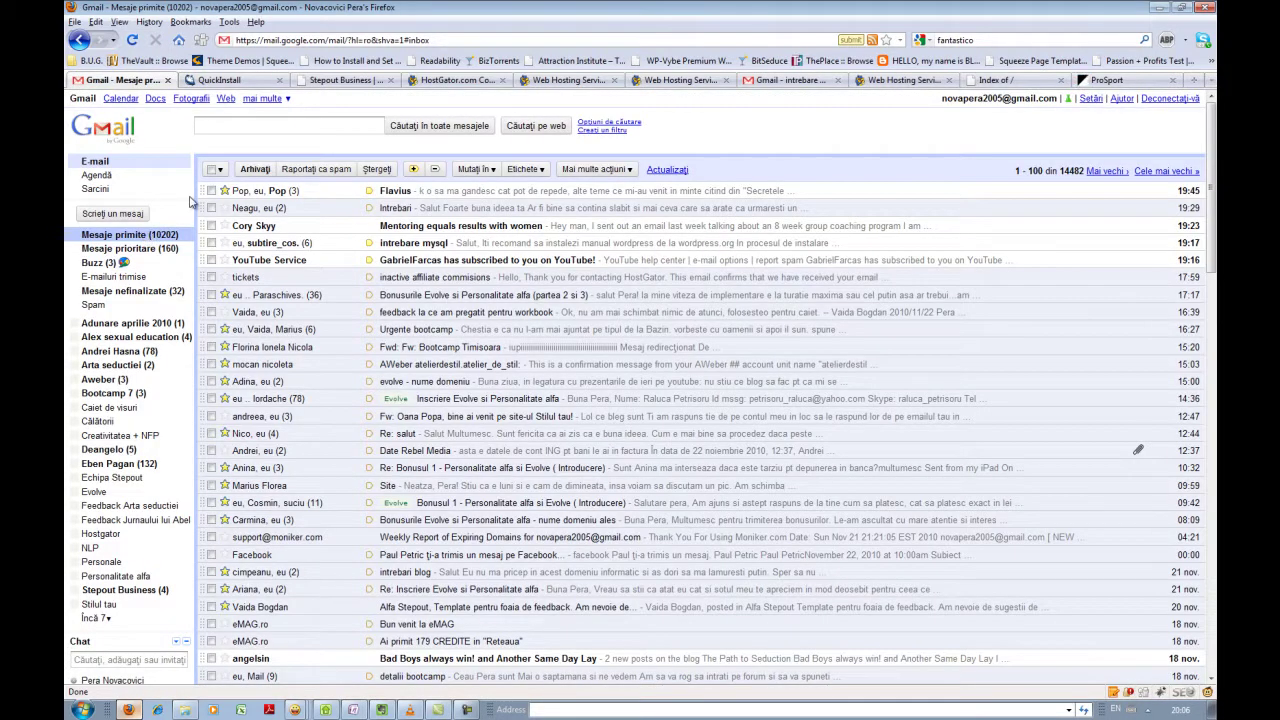
left_click(225, 80)
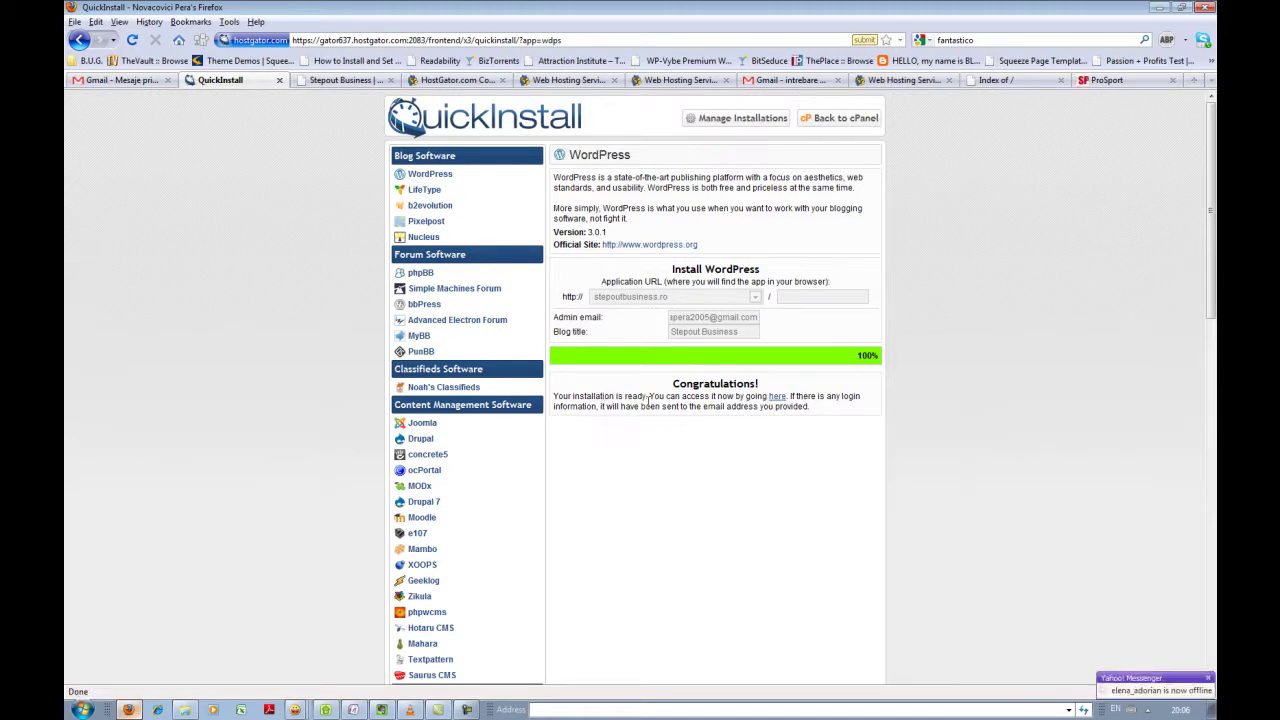
- View the new site's Hello world! post, then delete '?p=1' from its URL
left_click(778, 398)
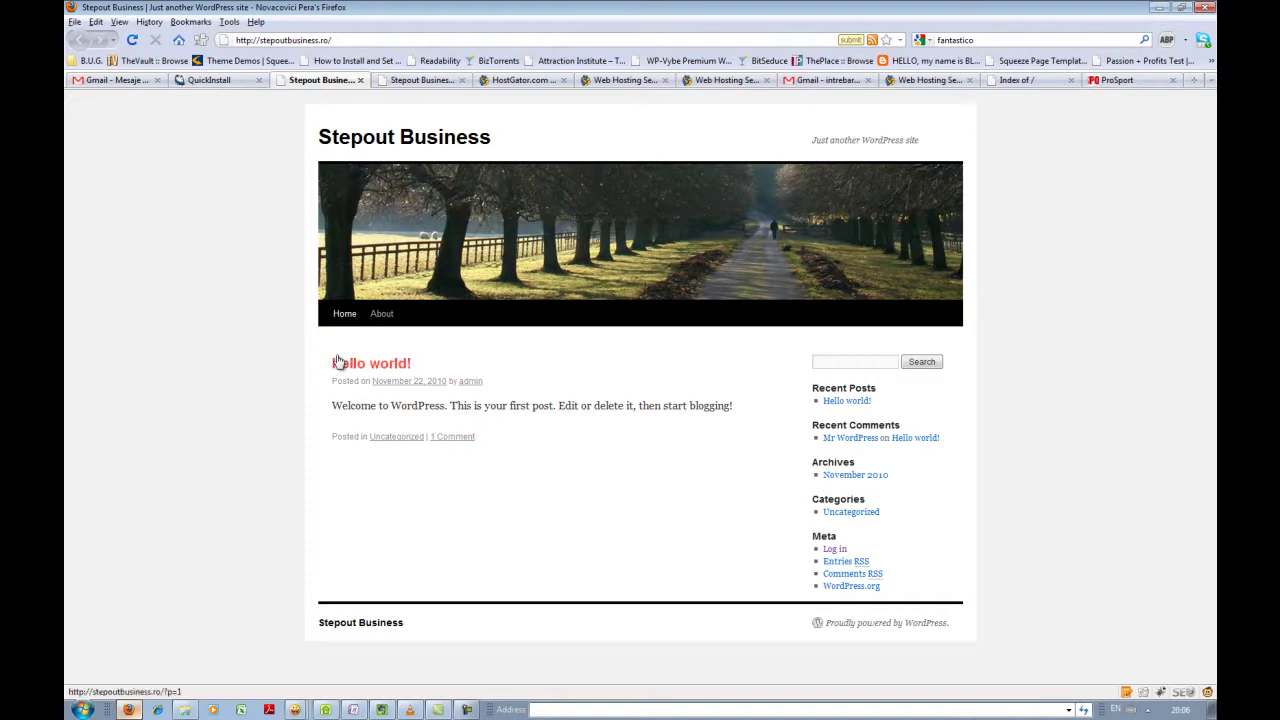
left_click_drag(333, 405, 744, 408)
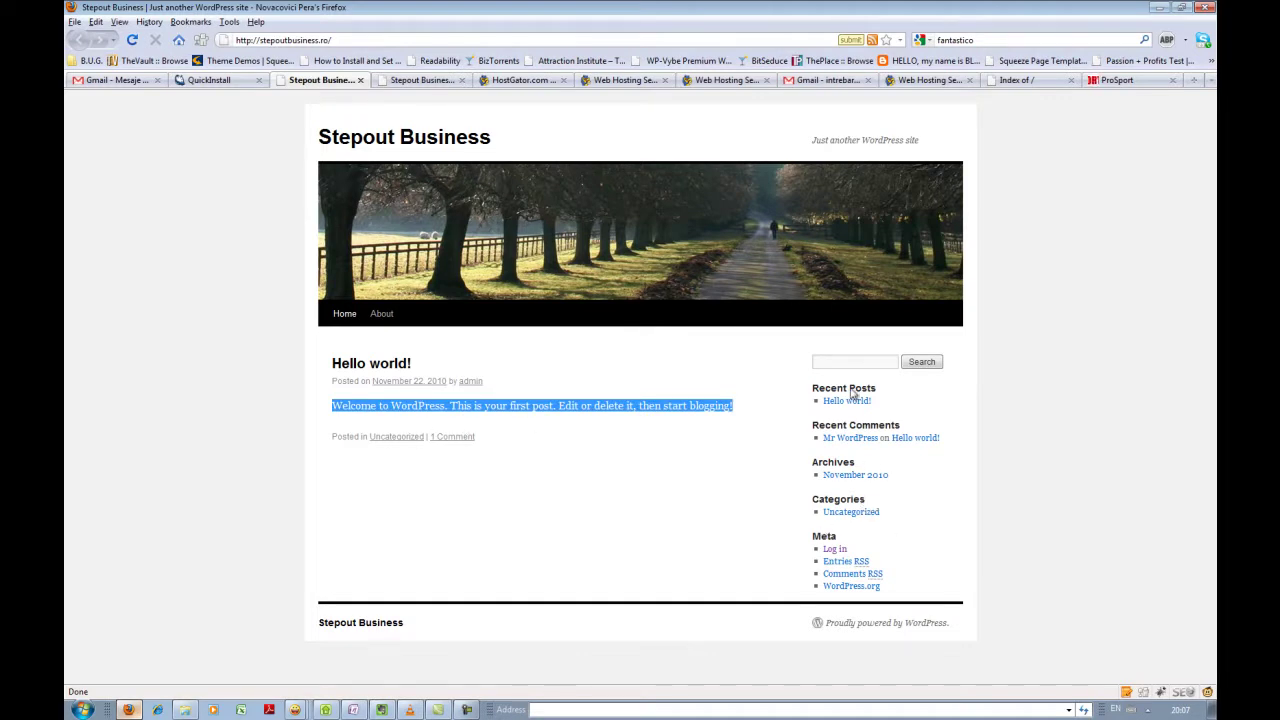
left_click(378, 366)
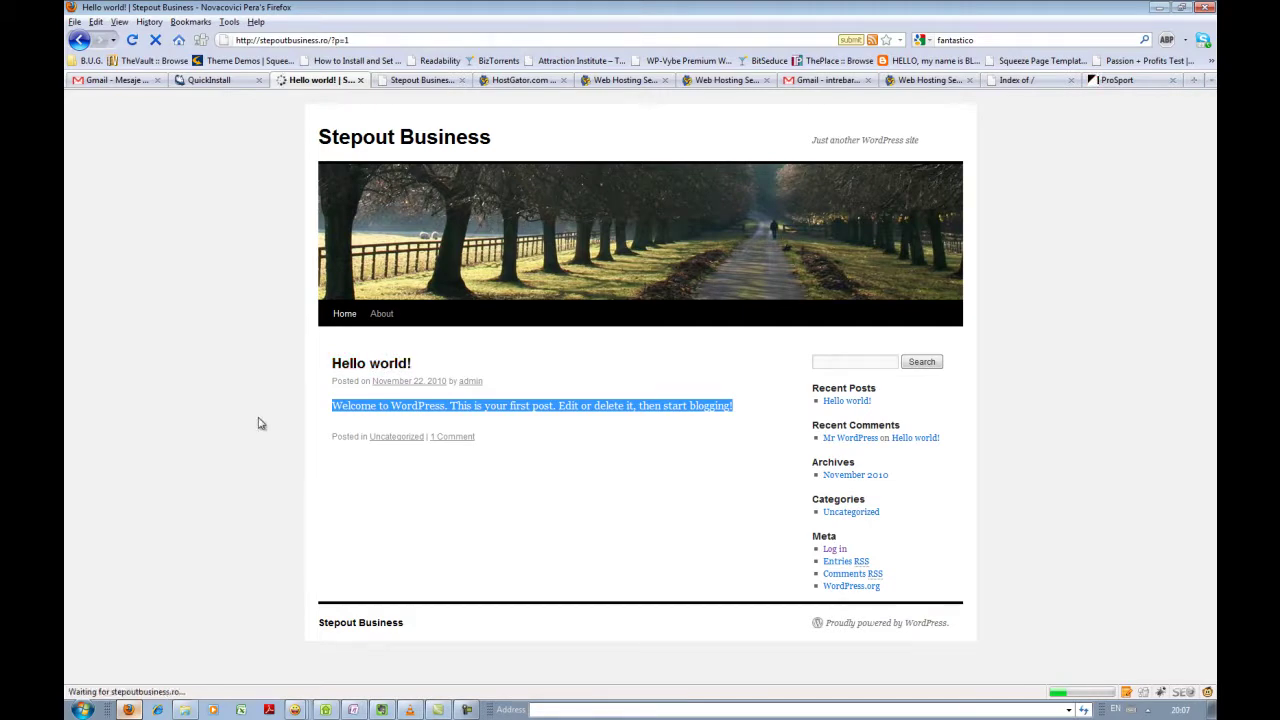
scroll(240, 415, "down", 2)
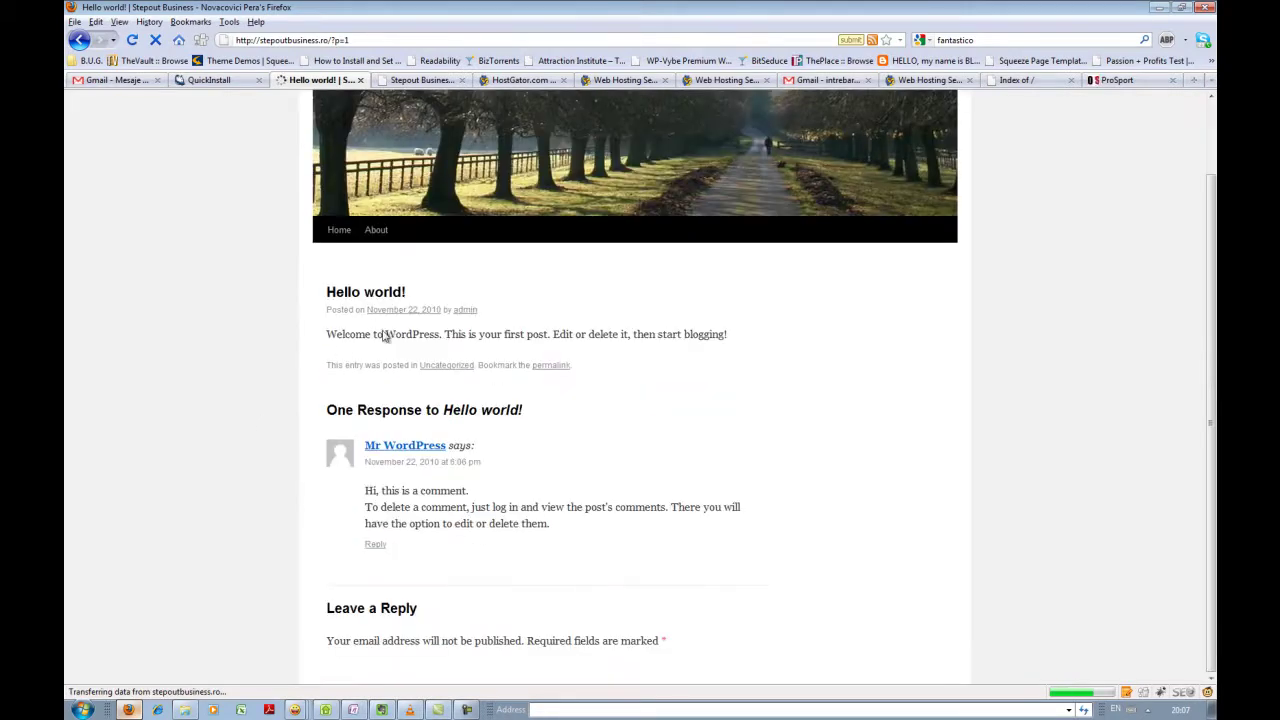
scroll(428, 487, "down", 8)
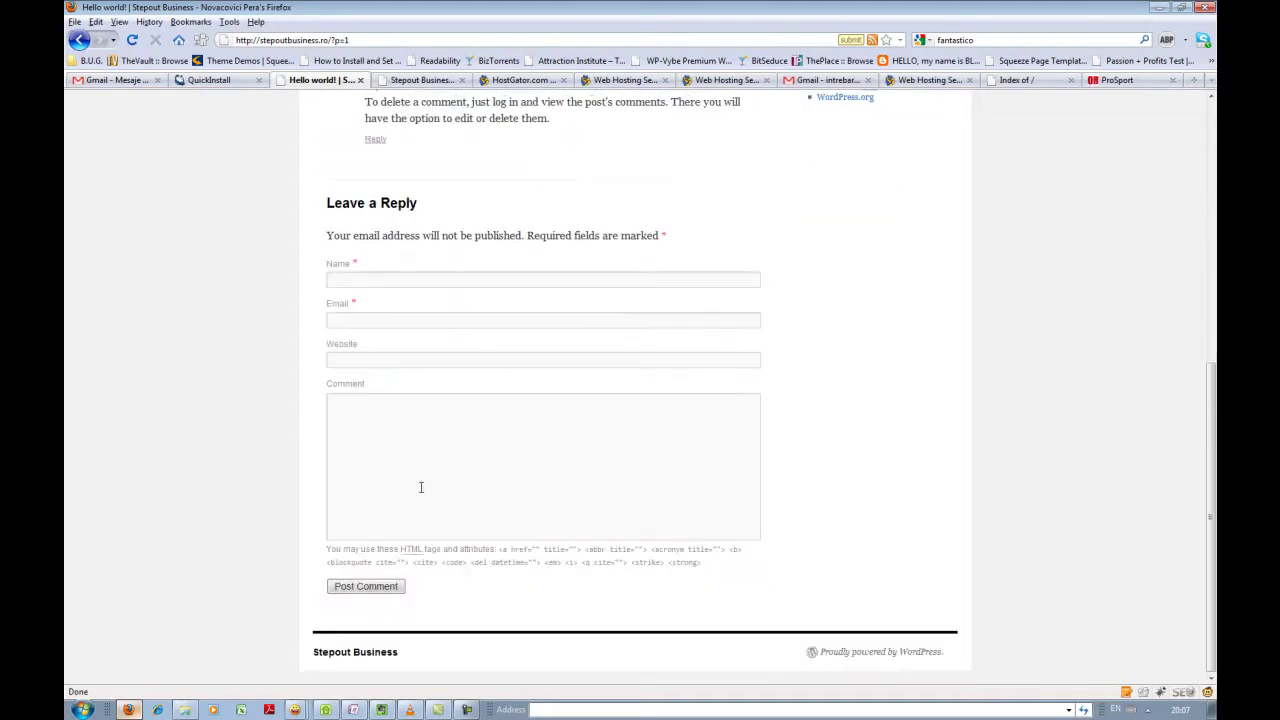
scroll(191, 459, "up", 10)
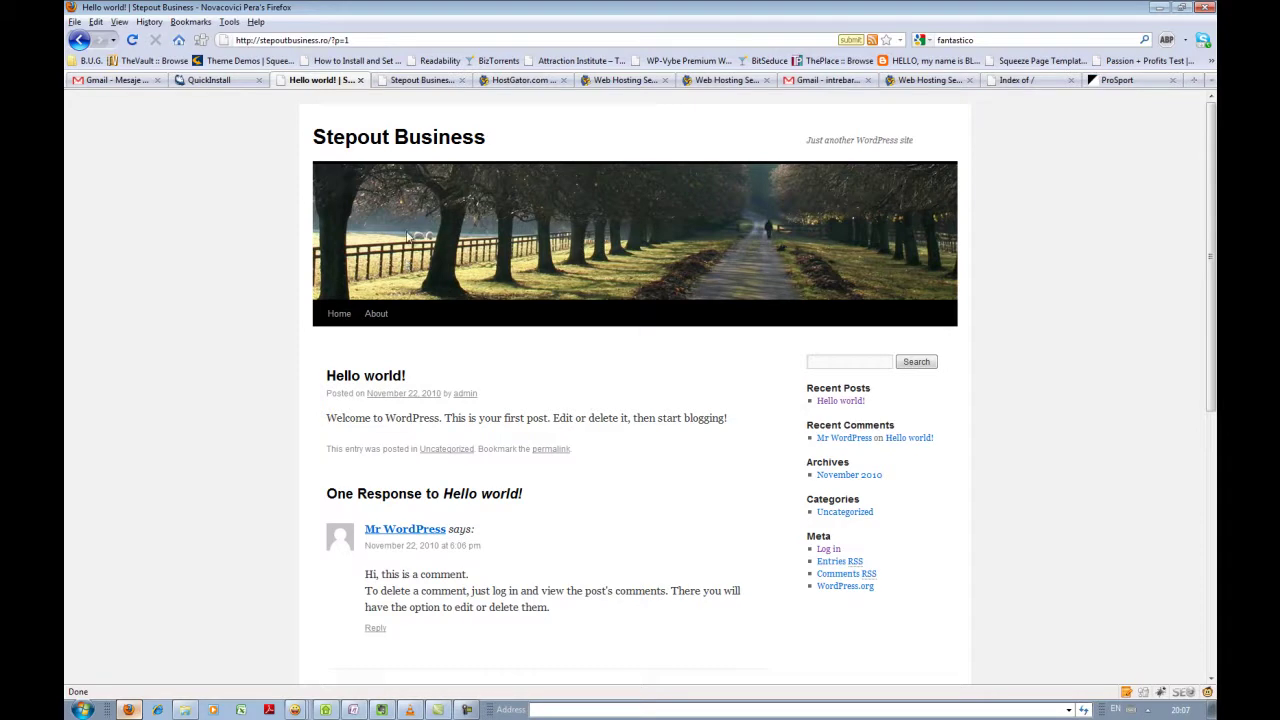
left_click_drag(353, 40, 329, 40)
key("BackSpace")
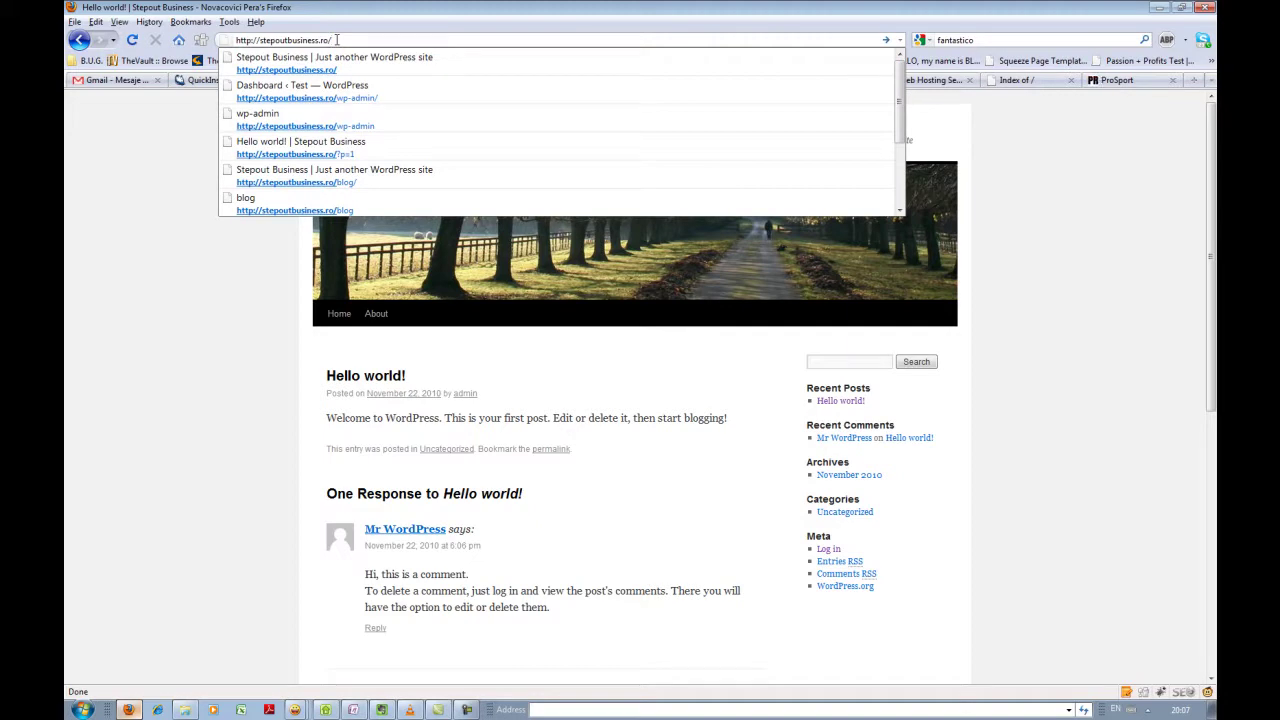
- Load the site's wp-admin login page, then go to the Gmail tab
type("wp")
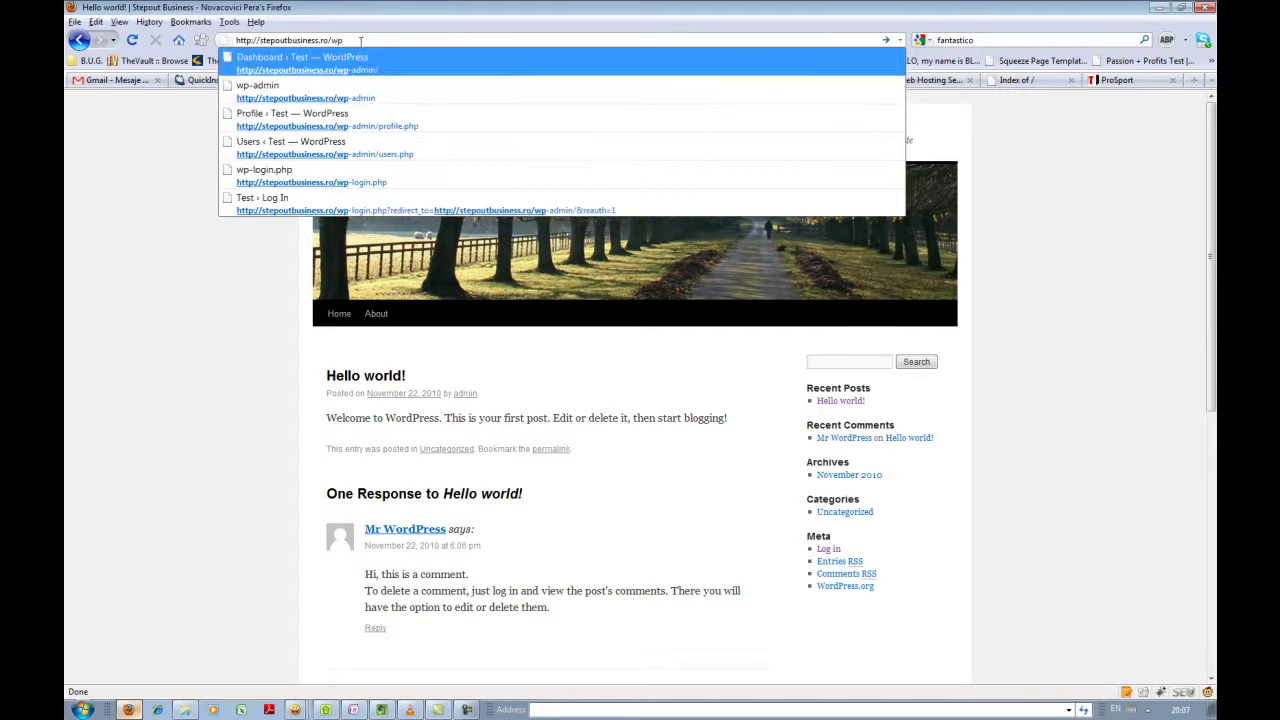
type("-a")
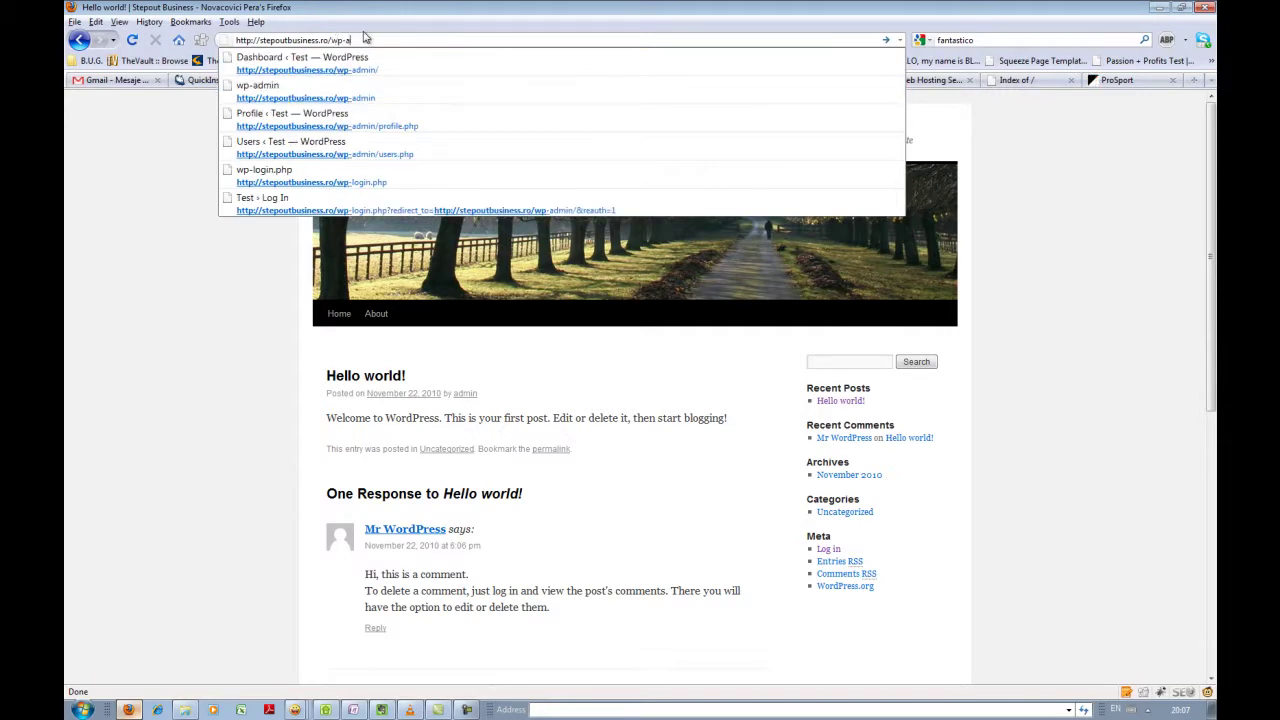
type("dmin")
key("Return")
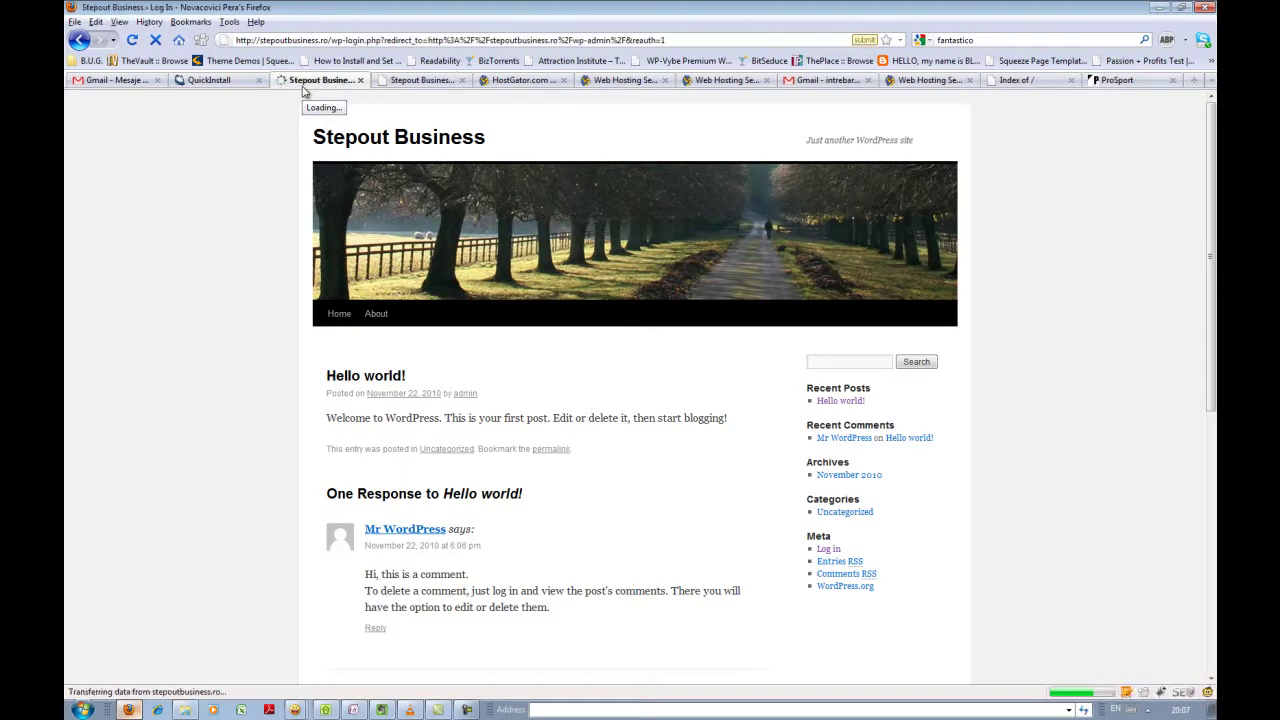
left_click(116, 80)
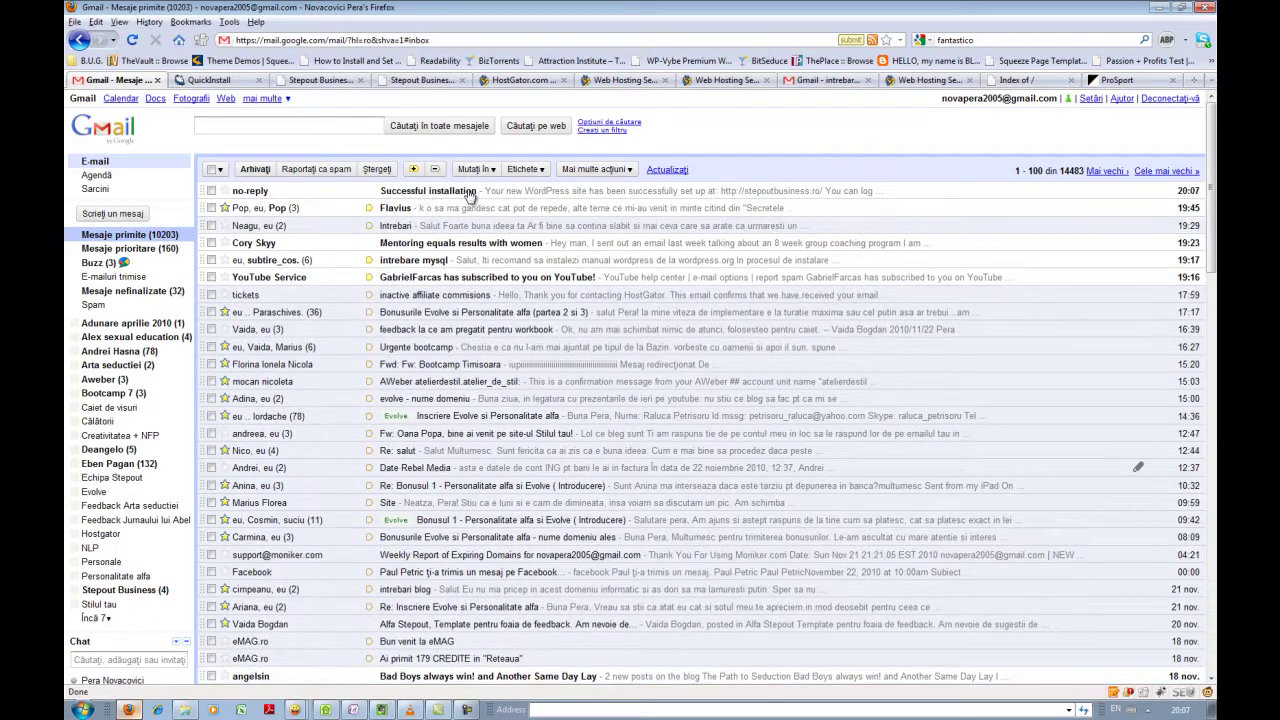
- Copy the password from the 'Successful installation' email and enter admin as the username
left_click(505, 193)
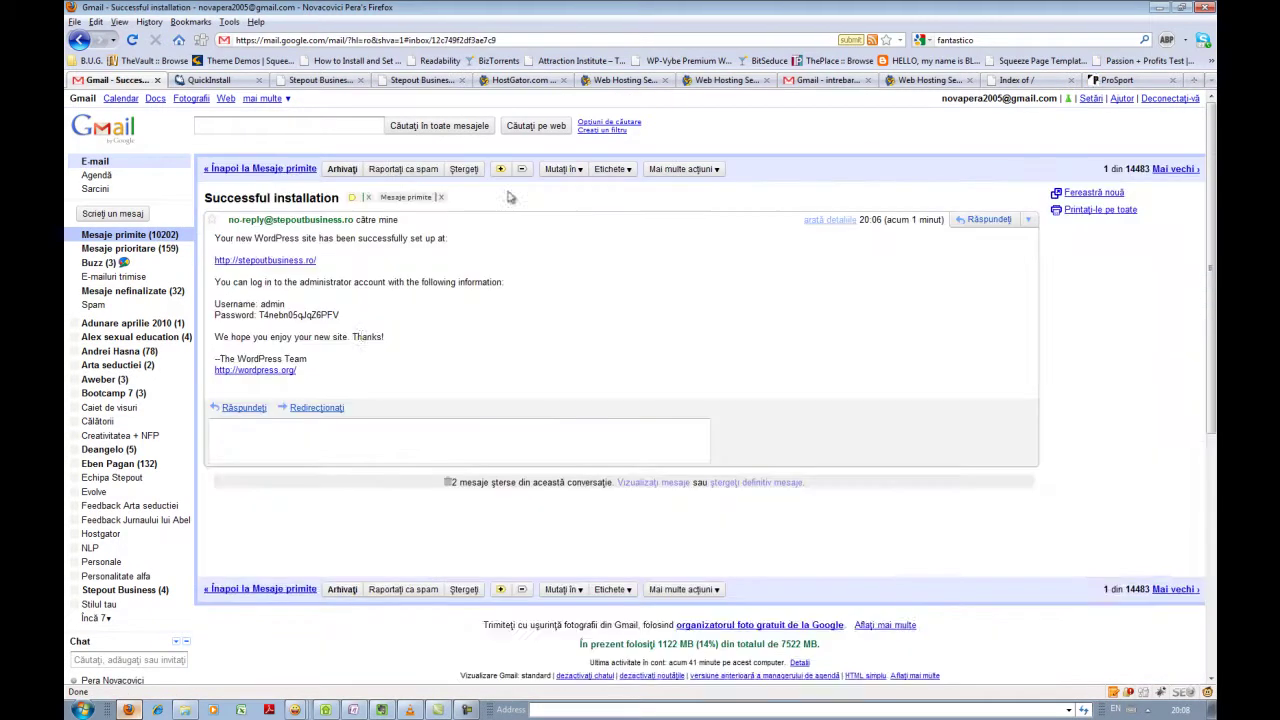
double_click(272, 304)
left_click_drag(344, 317, 264, 318)
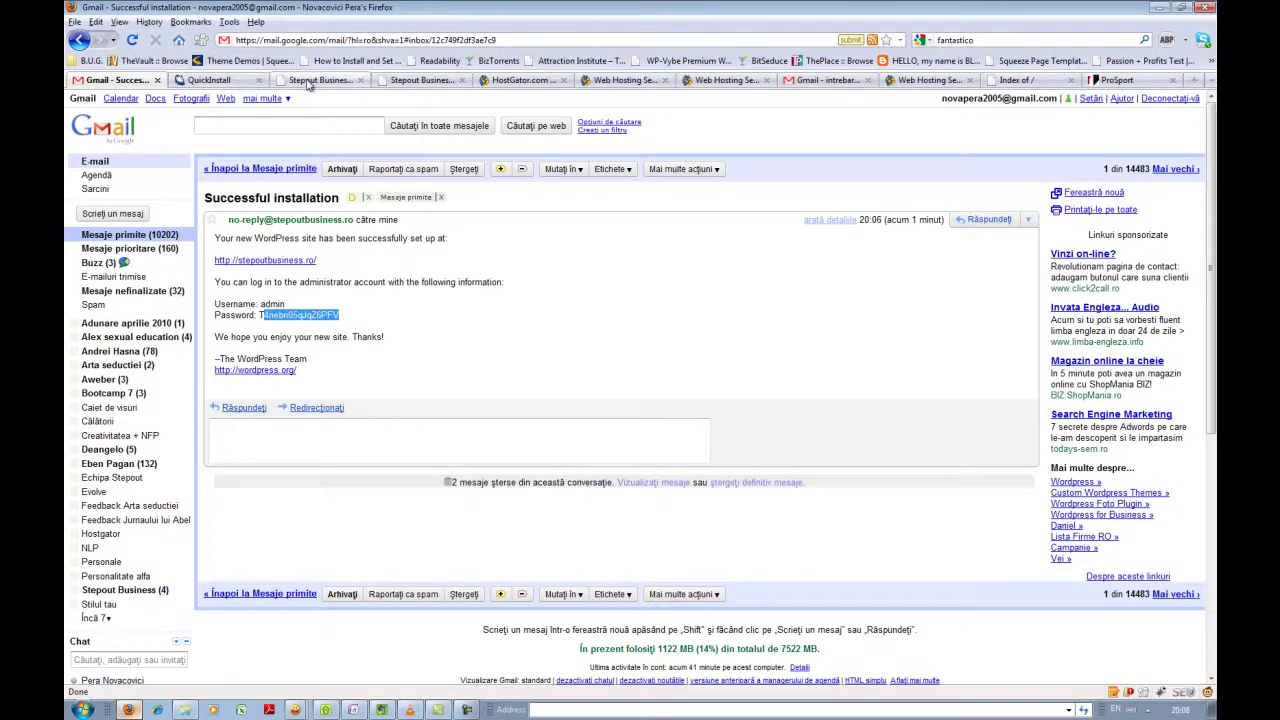
left_click(318, 80)
type("admin")
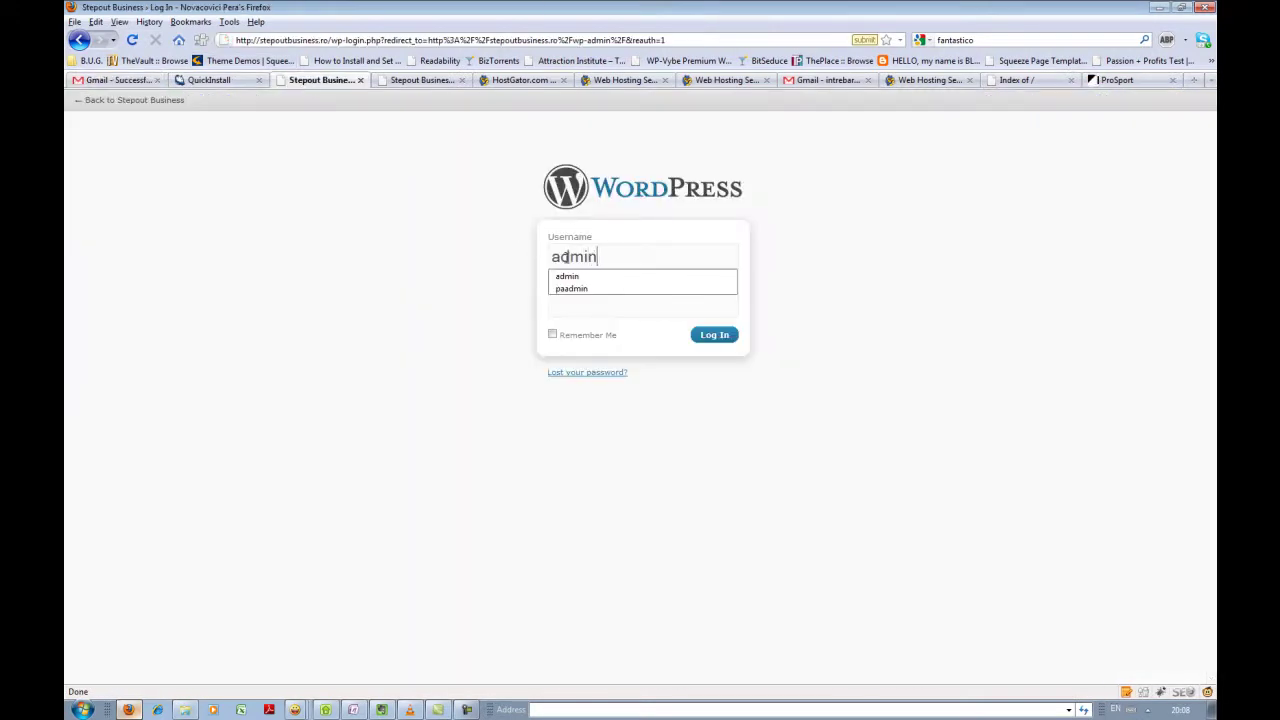
left_click(580, 276)
- Recopy the full emailed password and return to the WordPress login page
left_click(140, 80)
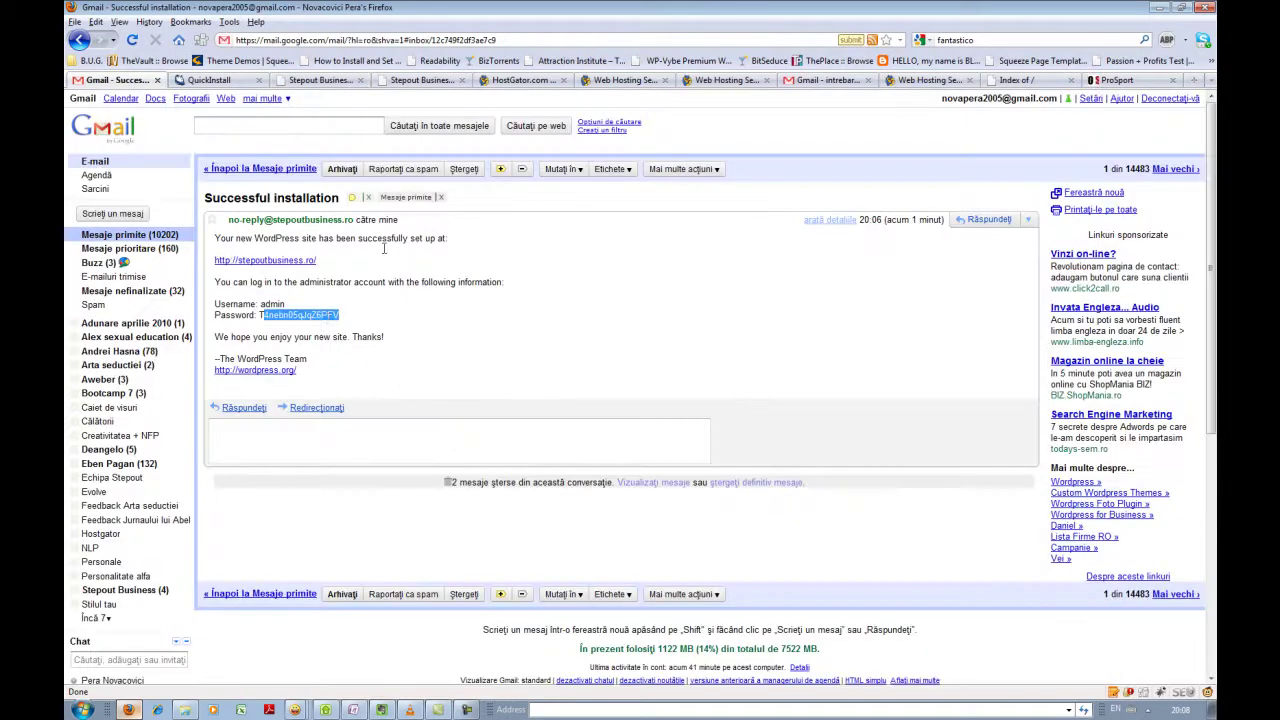
left_click_drag(355, 326, 256, 319)
left_click(210, 80)
left_click(322, 80)
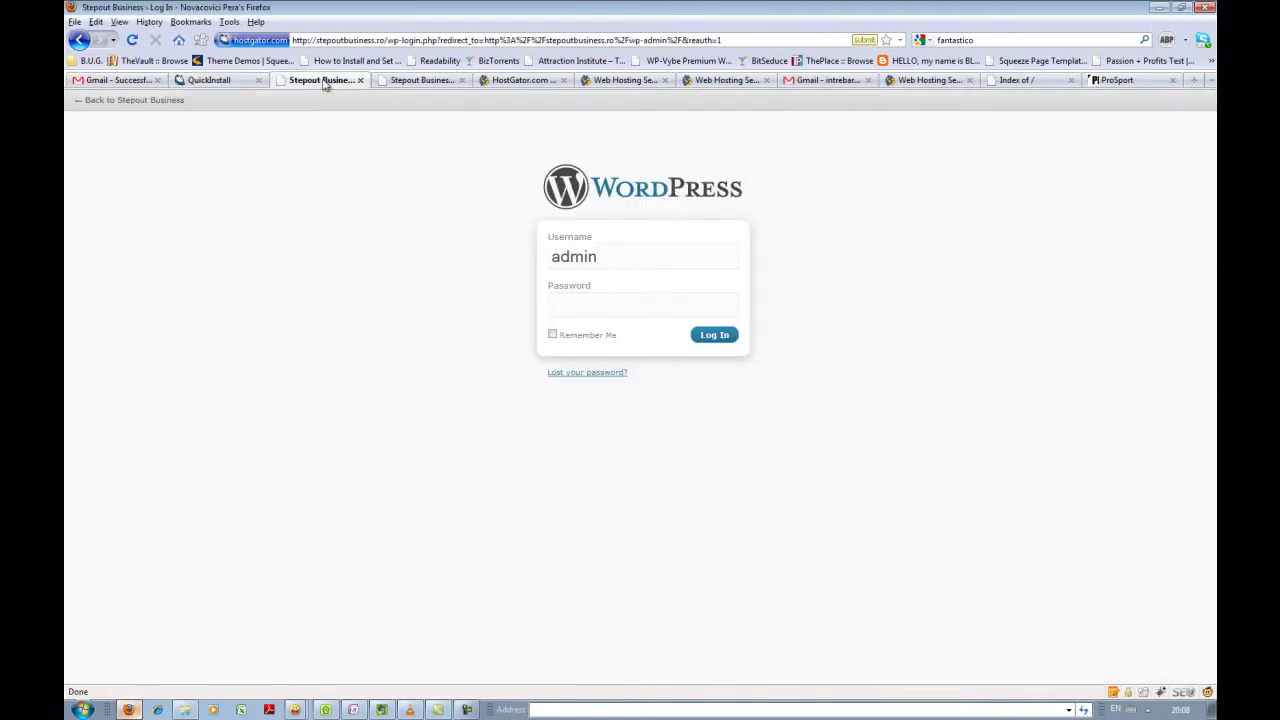
- Paste the password, tick Remember Me, log in, and let Firefox remember the password
left_click(646, 302)
key("ctrl+v")
left_click(553, 335)
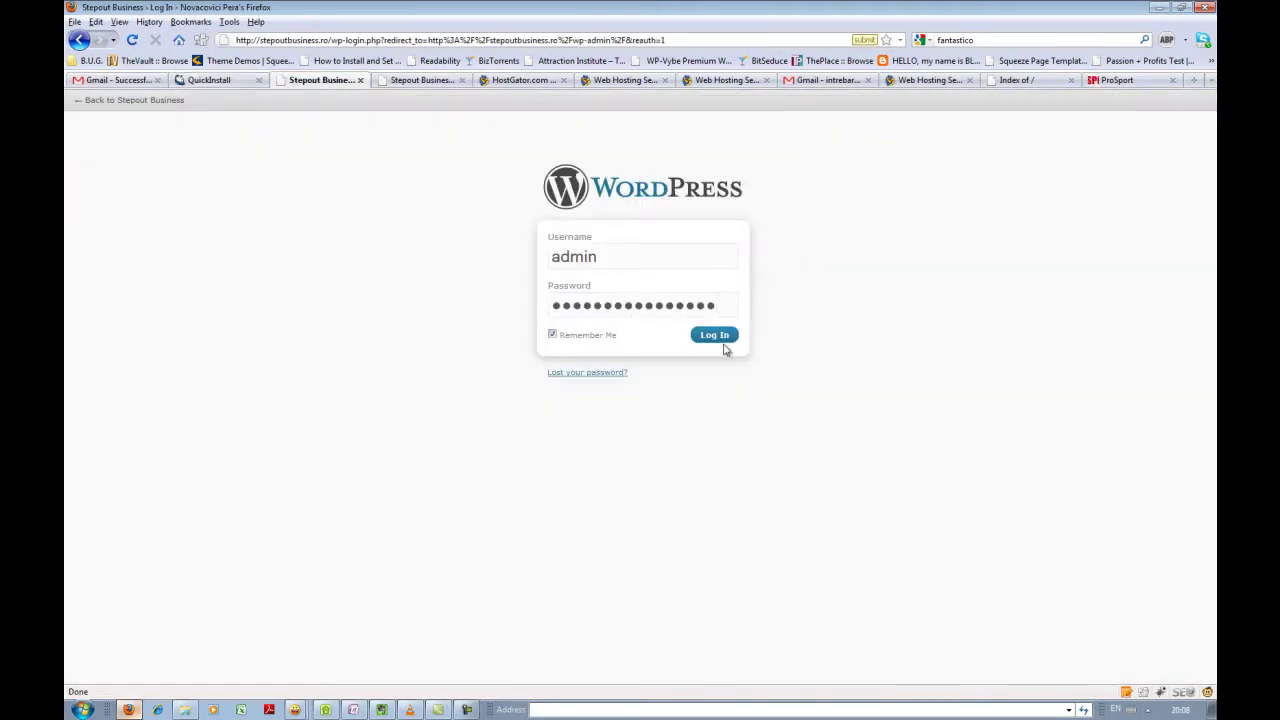
left_click(724, 338)
left_click(1020, 97)
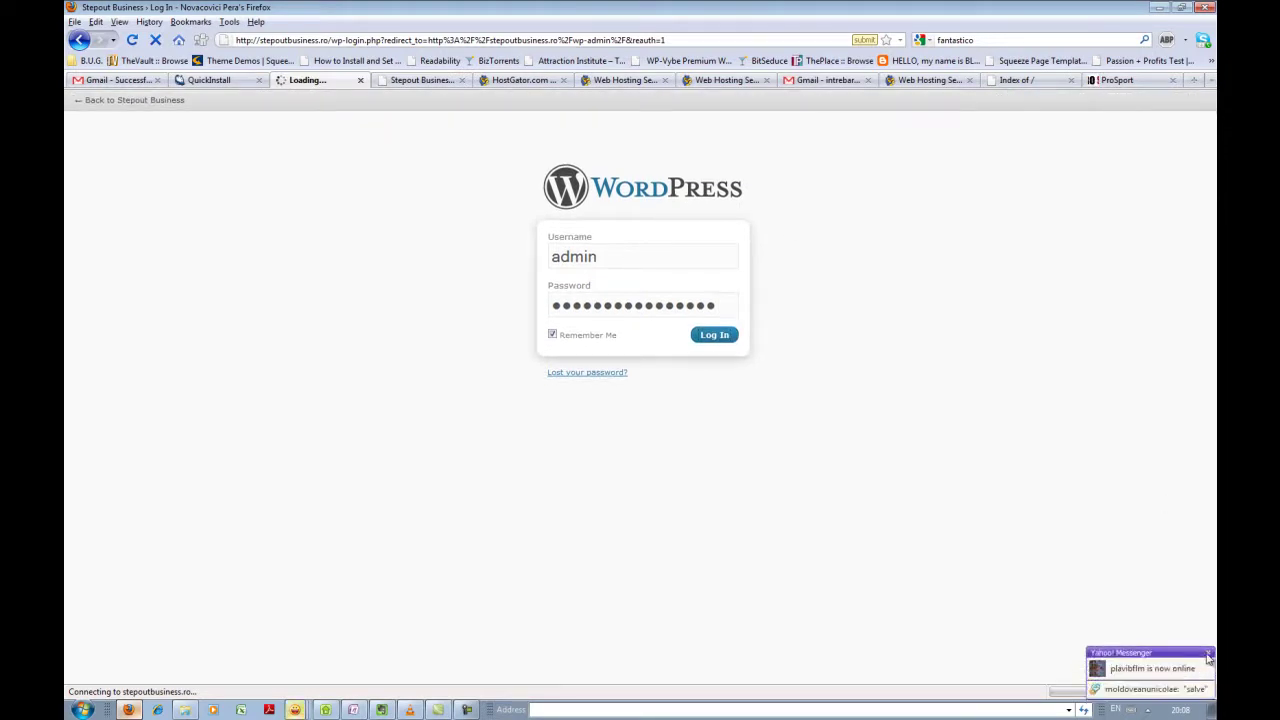
- Dismiss the chat popup and exit Yahoo! Messenger from the system tray
left_click(1208, 655)
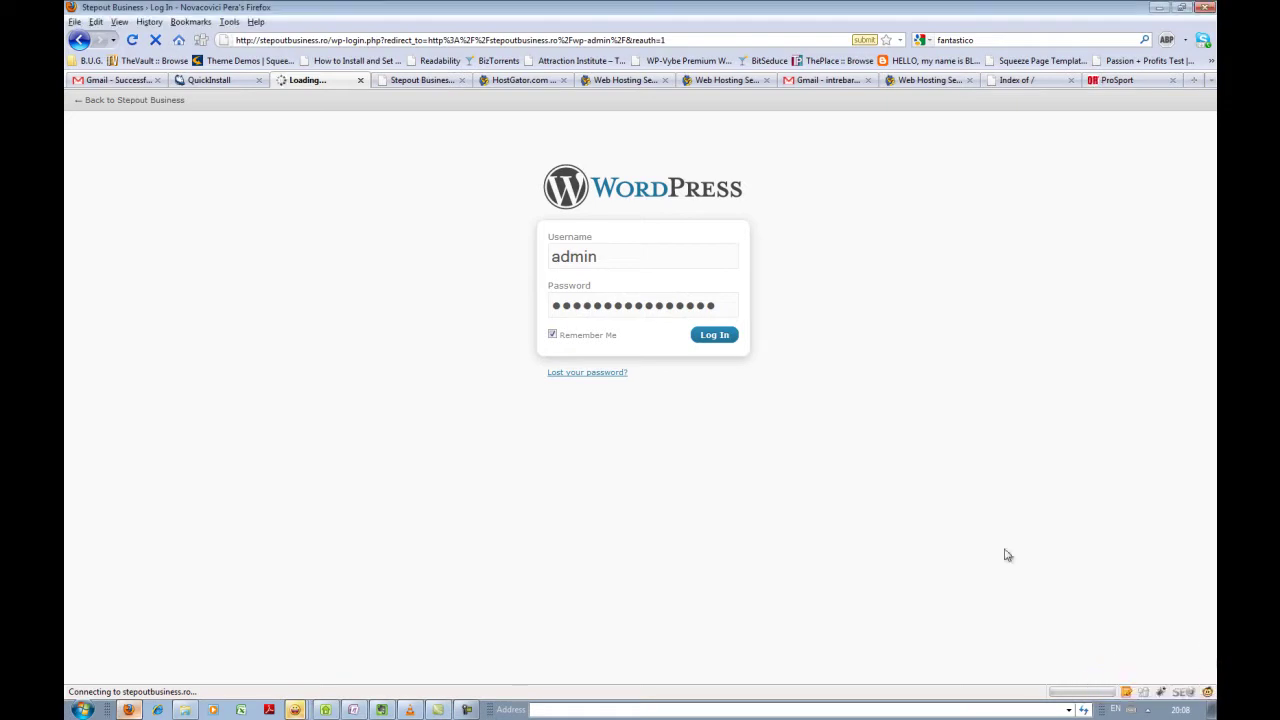
left_click(1148, 710)
right_click(1135, 609)
left_click(1108, 598)
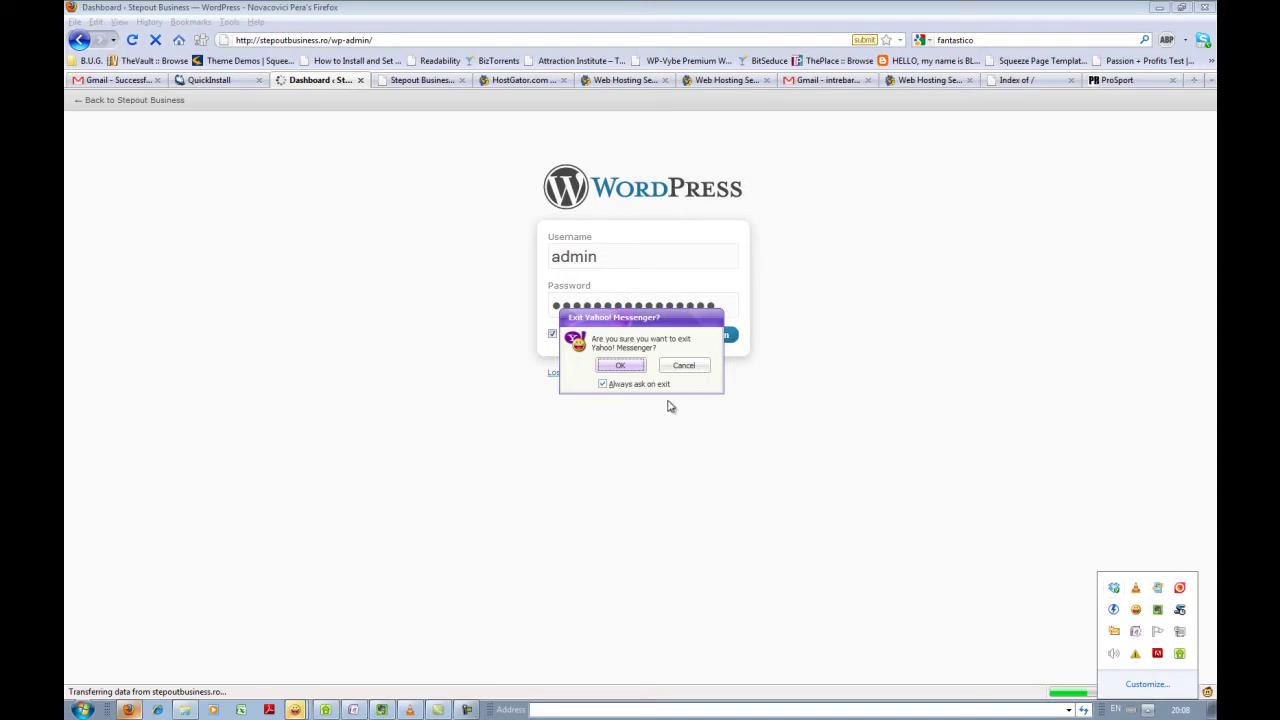
left_click(615, 366)
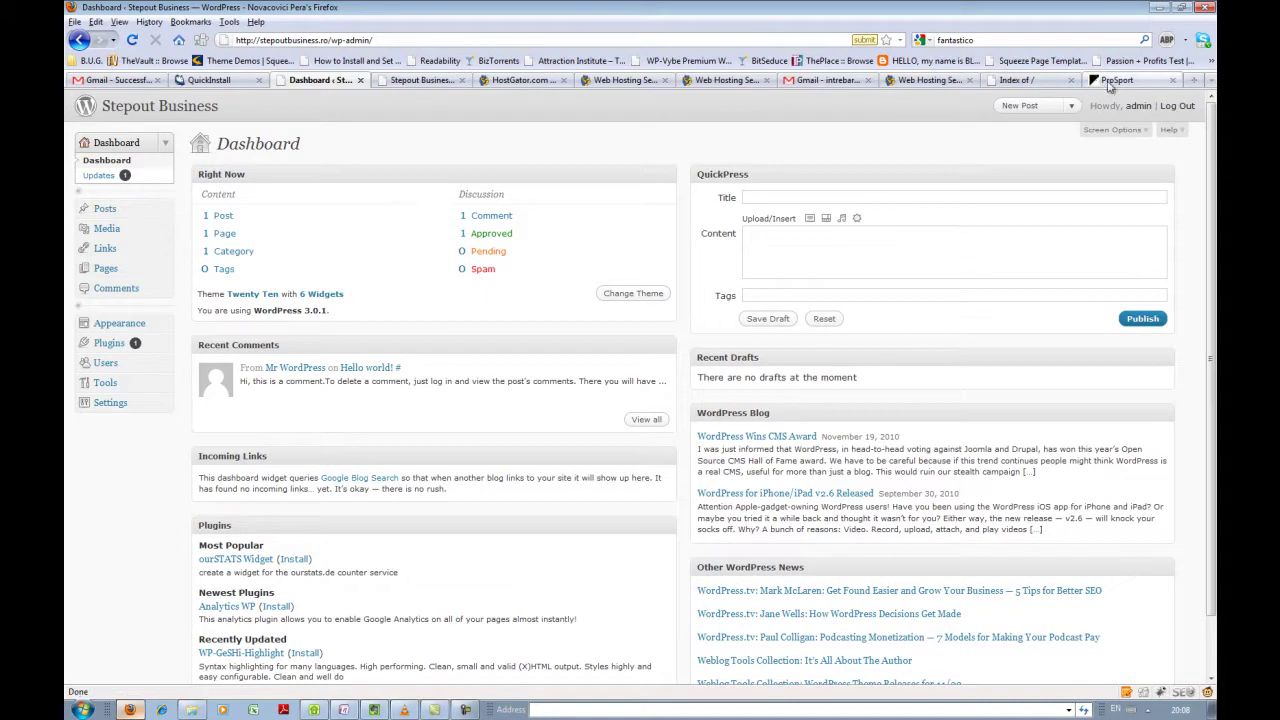
- In the ProSport tab, load personalitatealfa.com/blog/wp-admin
left_click(1110, 82)
left_click(658, 43)
type("pers")
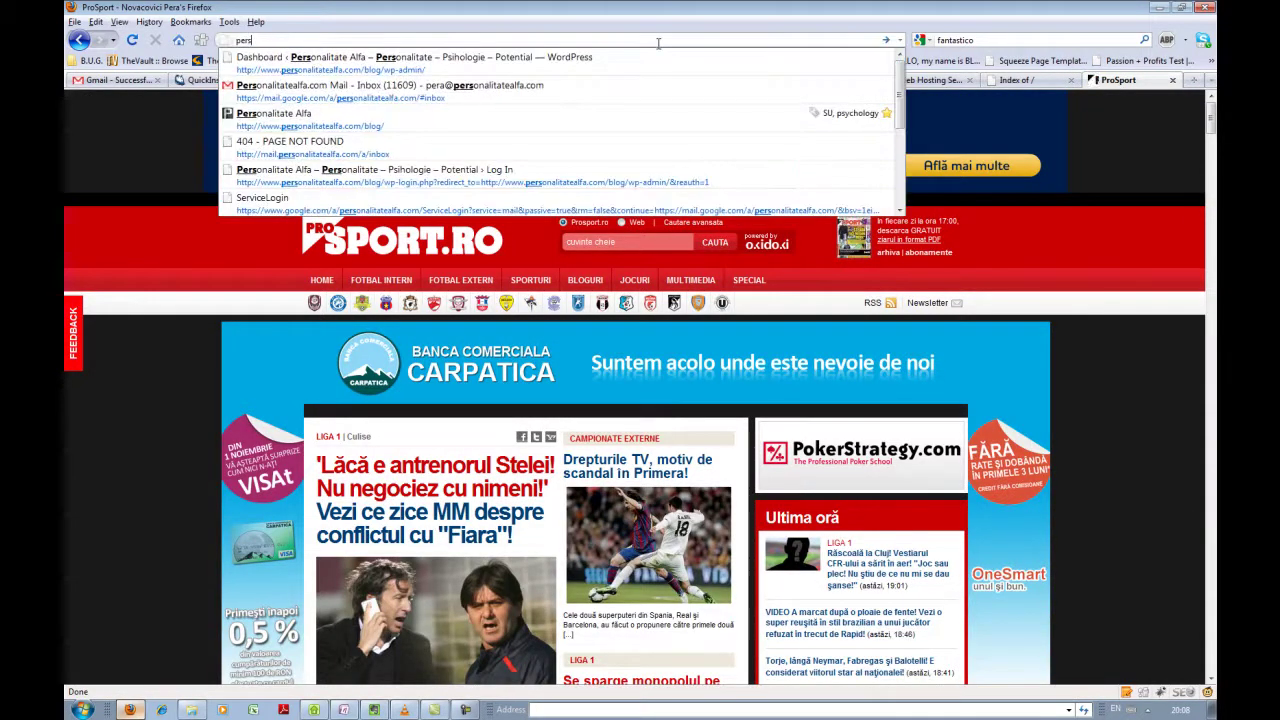
key("Down")
key("Down")
key("Up")
key("Return")
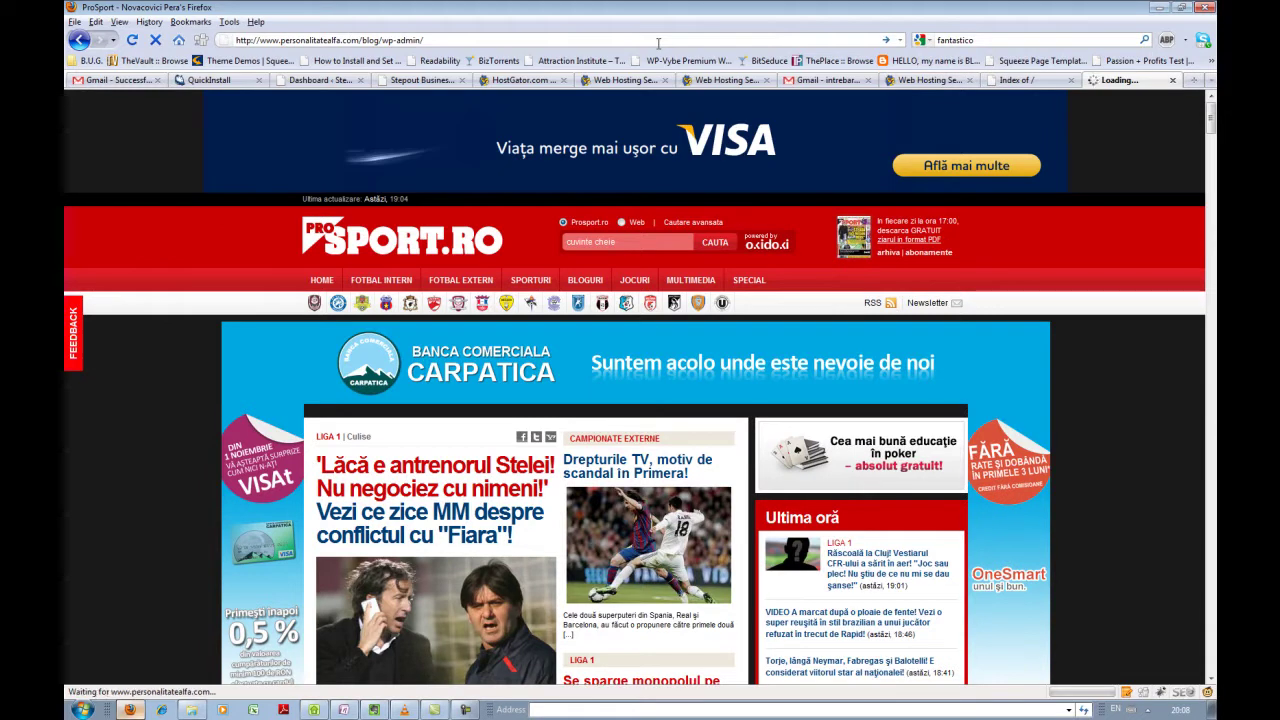
- Open the Stepout Business Comments screen, then switch to the Personalitate Alfa dashboard tab
left_click(322, 81)
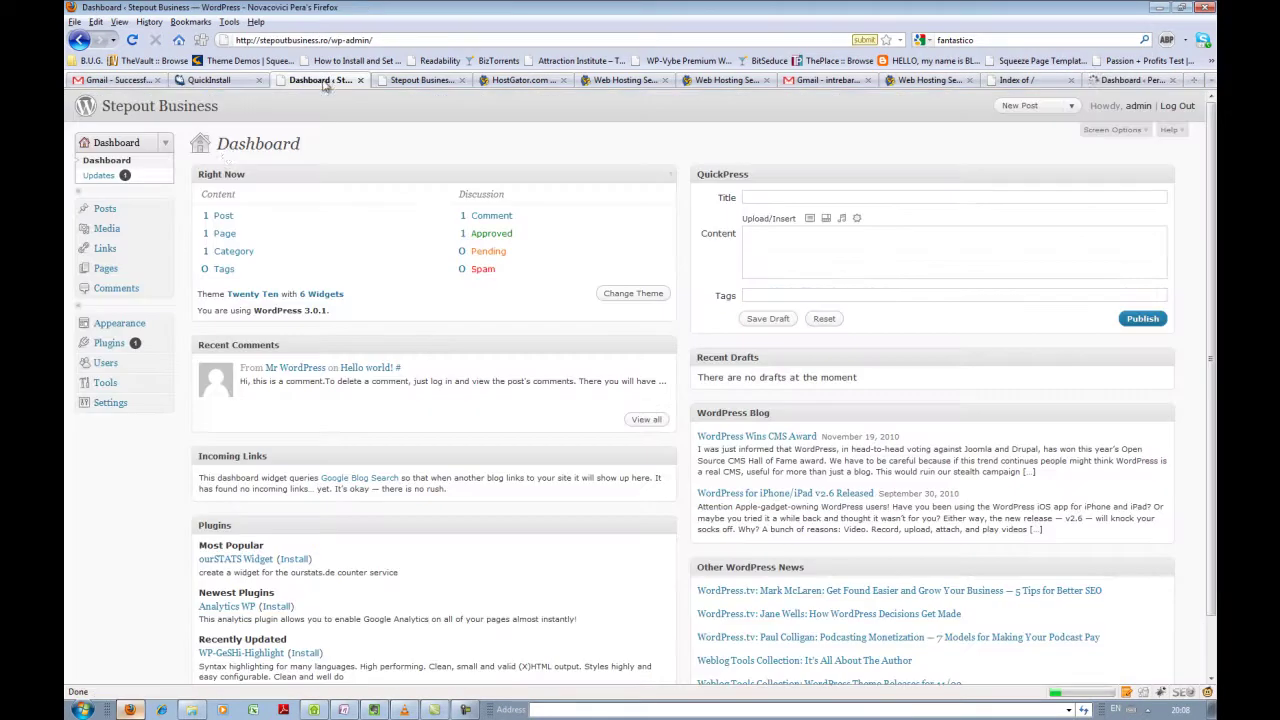
left_click(165, 216)
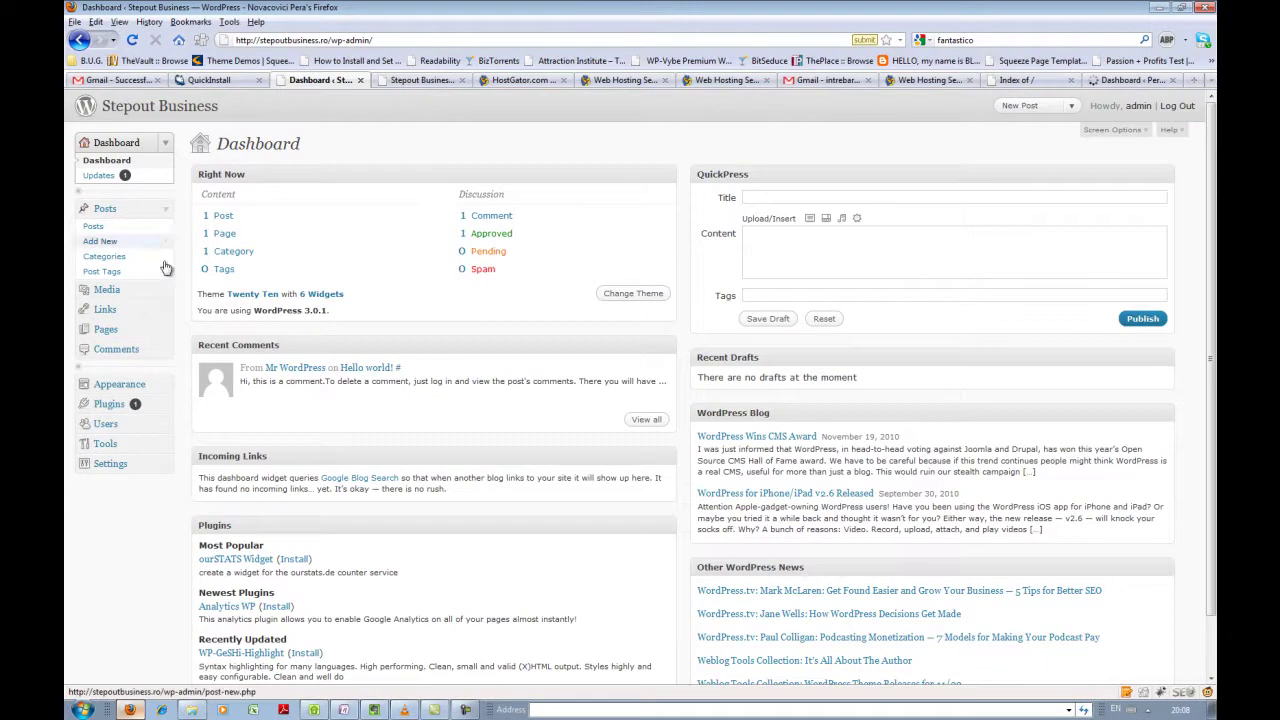
left_click(148, 354)
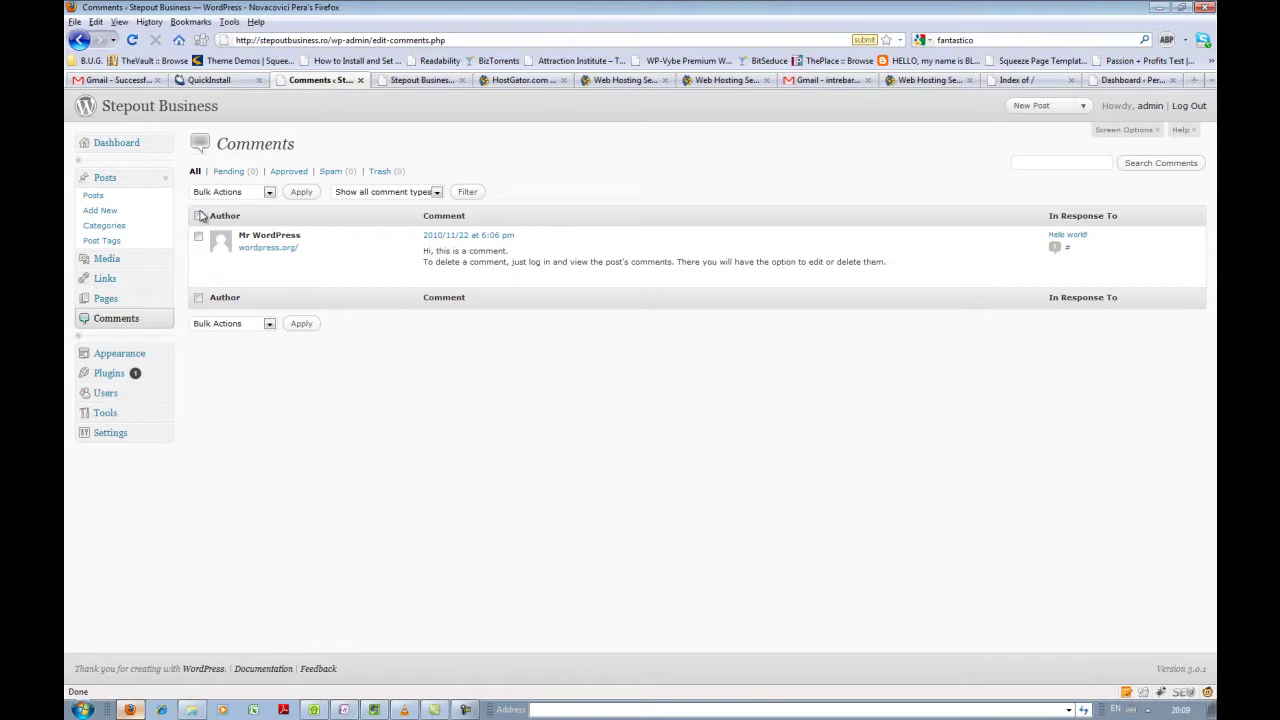
left_click(1106, 84)
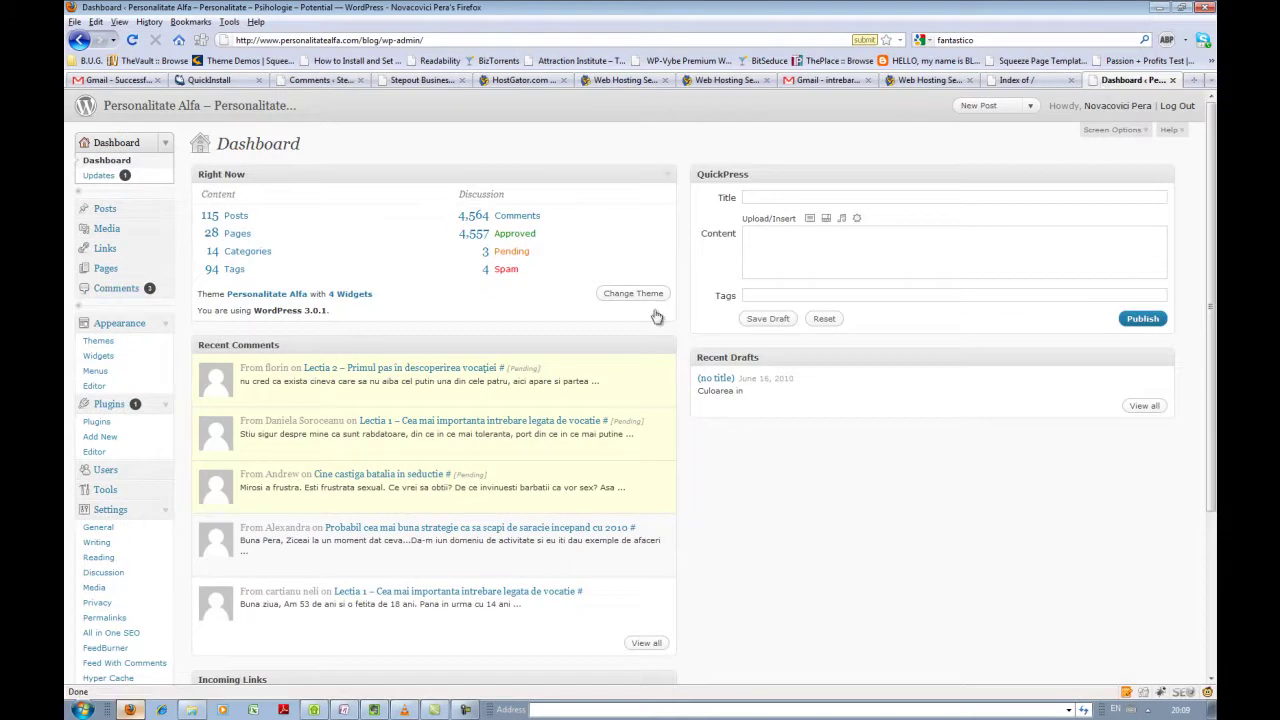
scroll(171, 478, "down", 5)
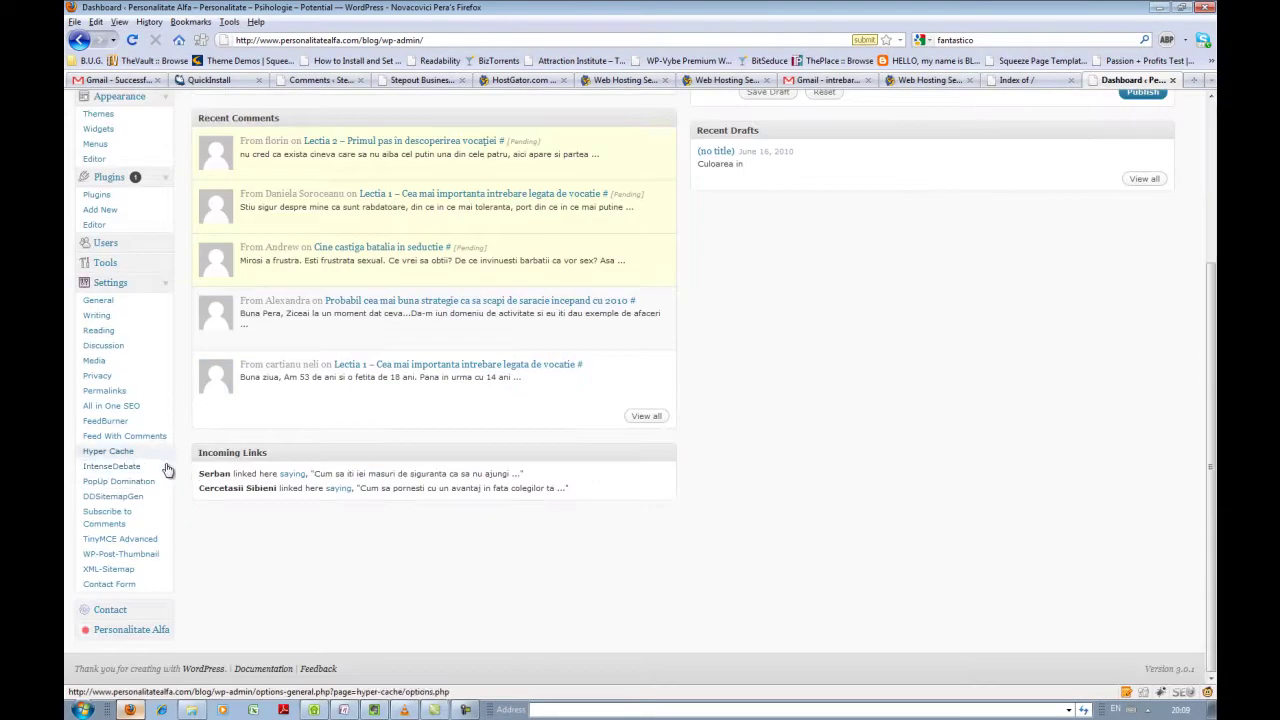
scroll(168, 475, "up", 5)
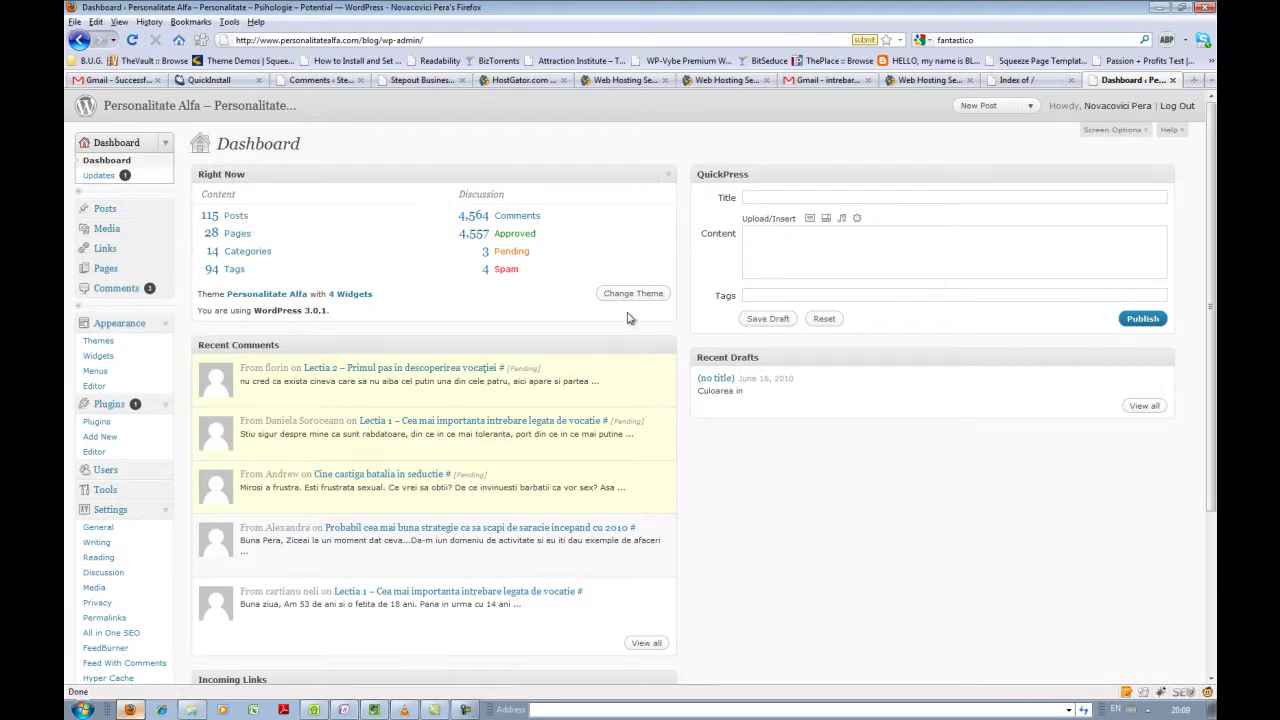
left_click(840, 81)
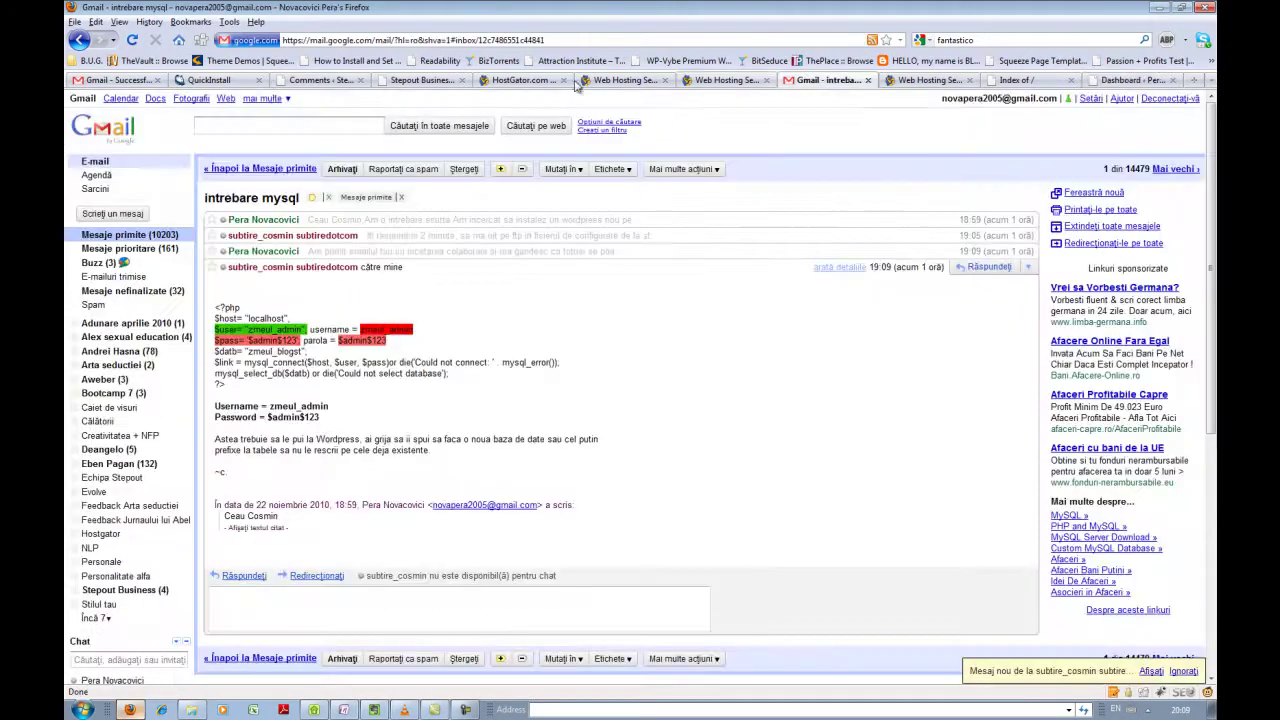
left_click(210, 80)
left_click(318, 80)
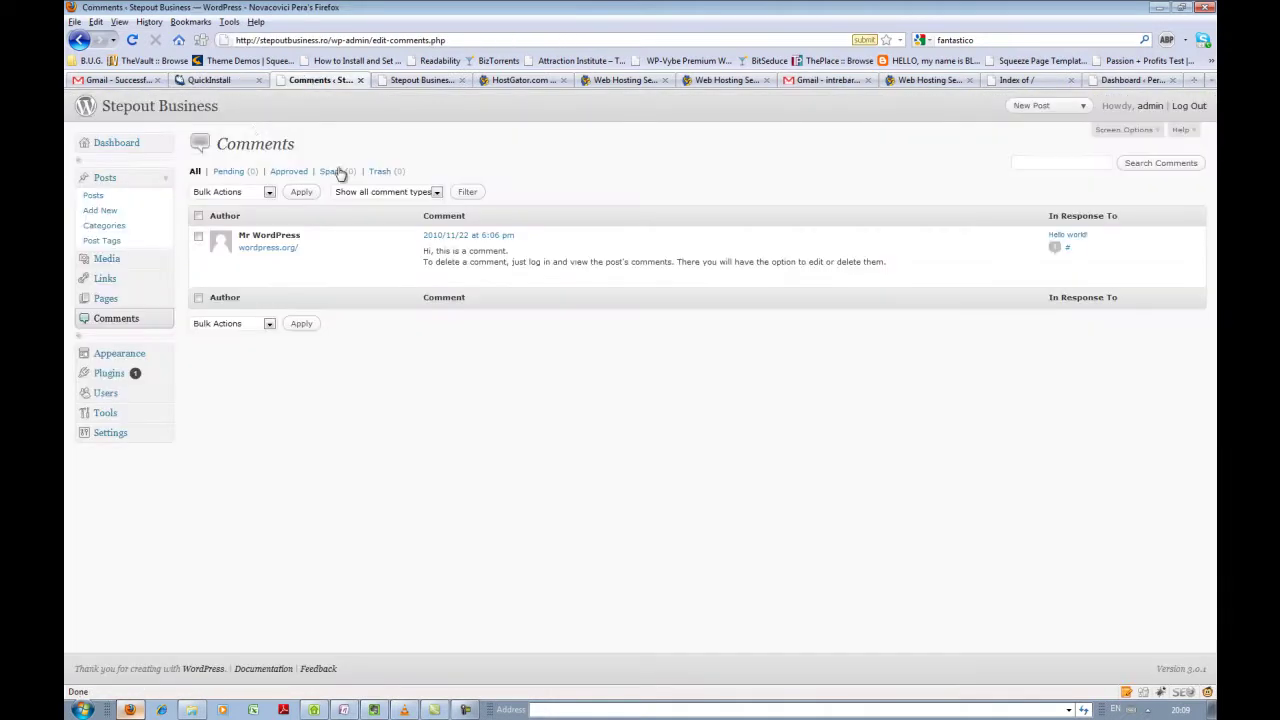
left_click_drag(220, 106, 110, 106)
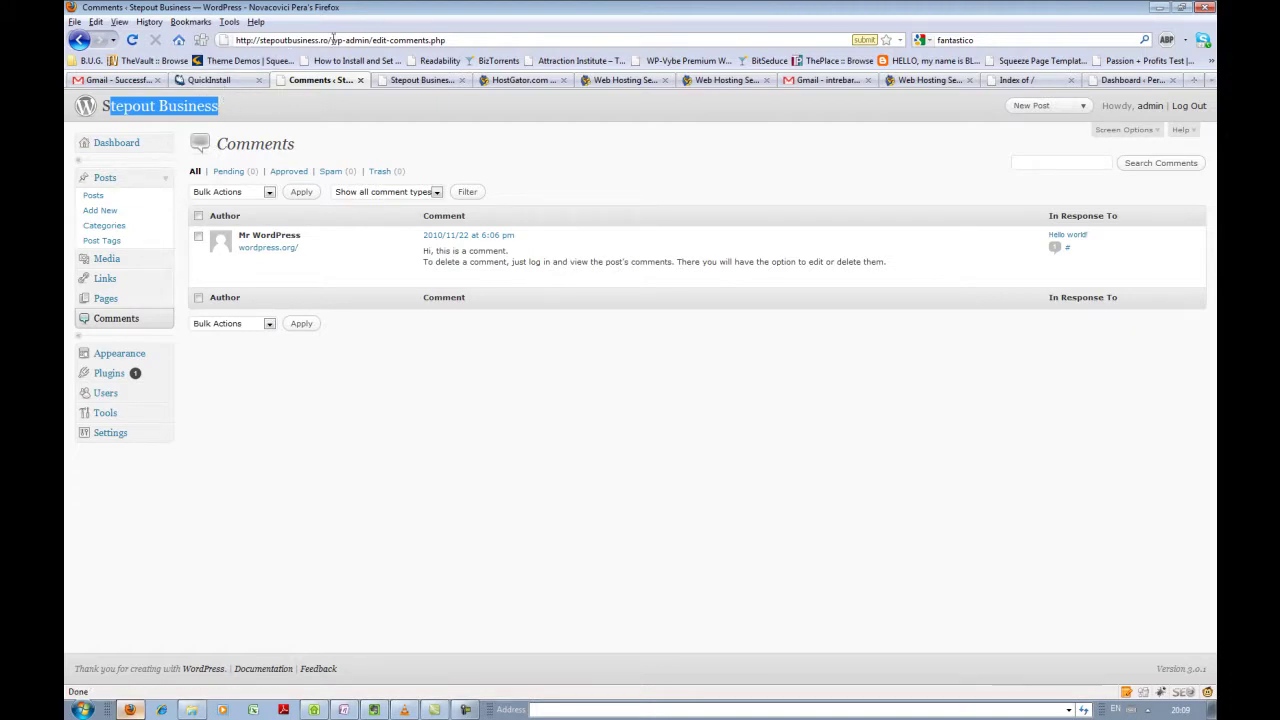
left_click_drag(332, 40, 469, 55)
key("BackSpace")
key("Return")
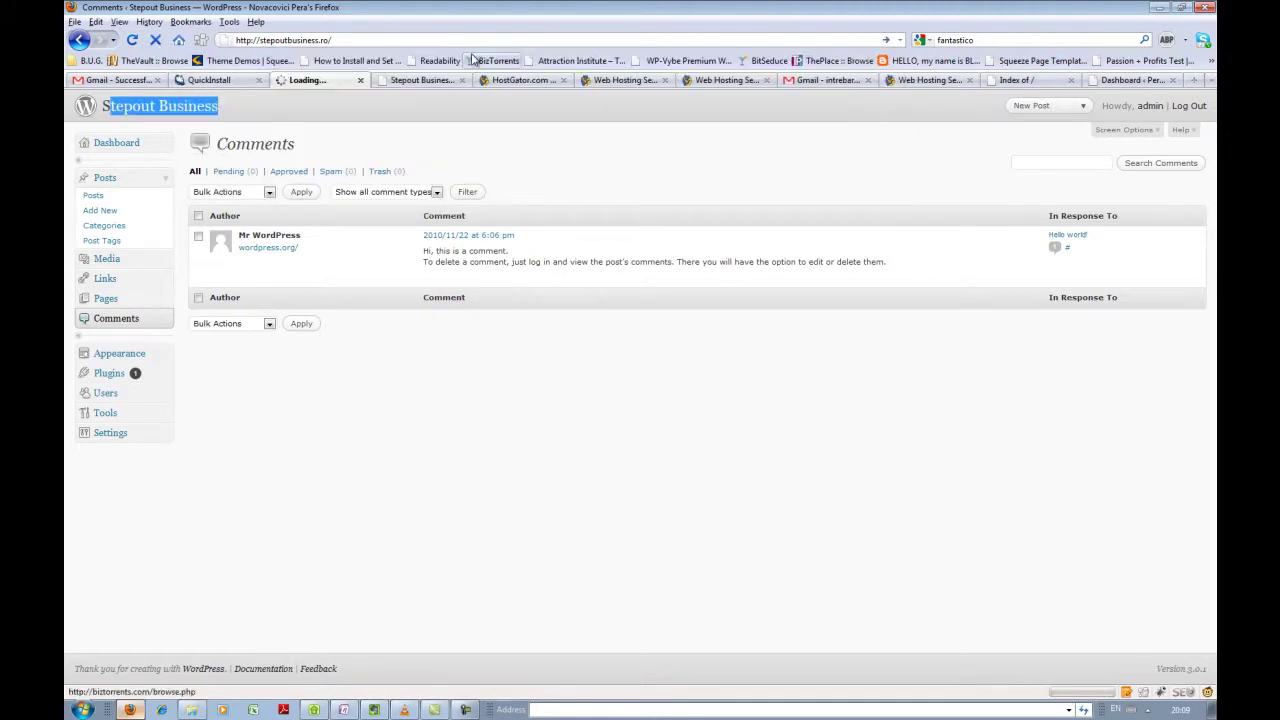
left_click(309, 40)
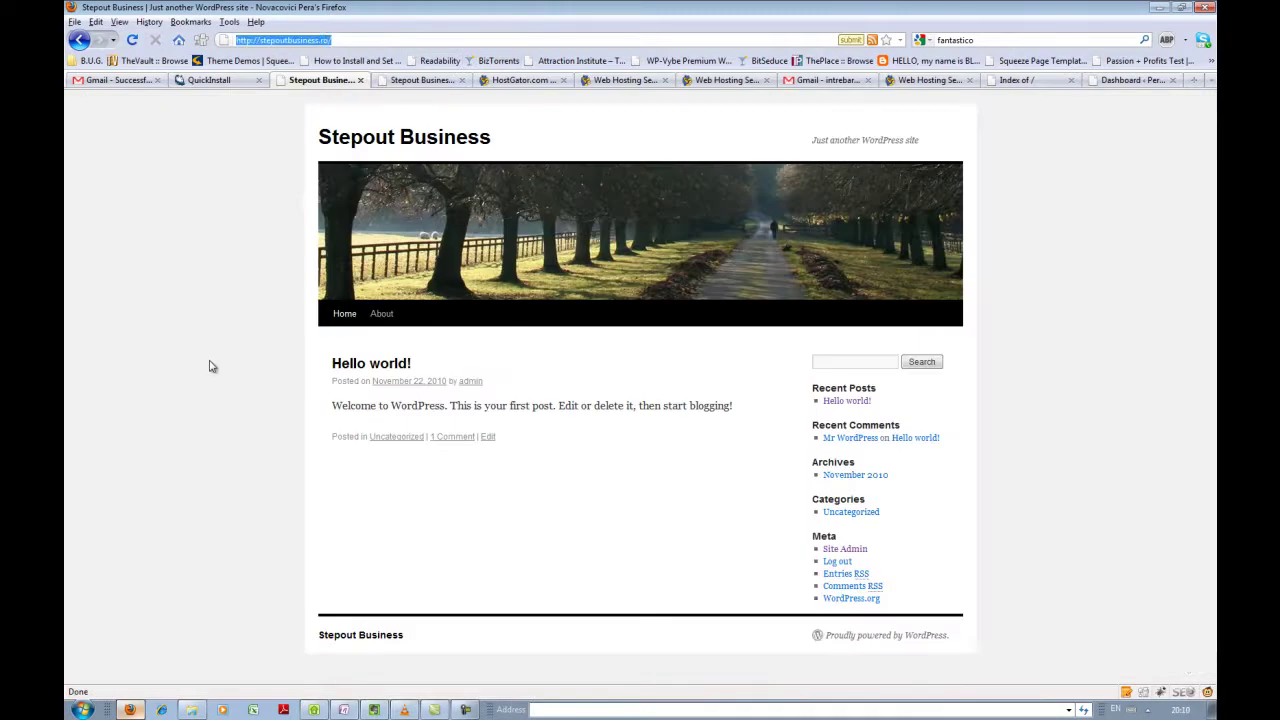